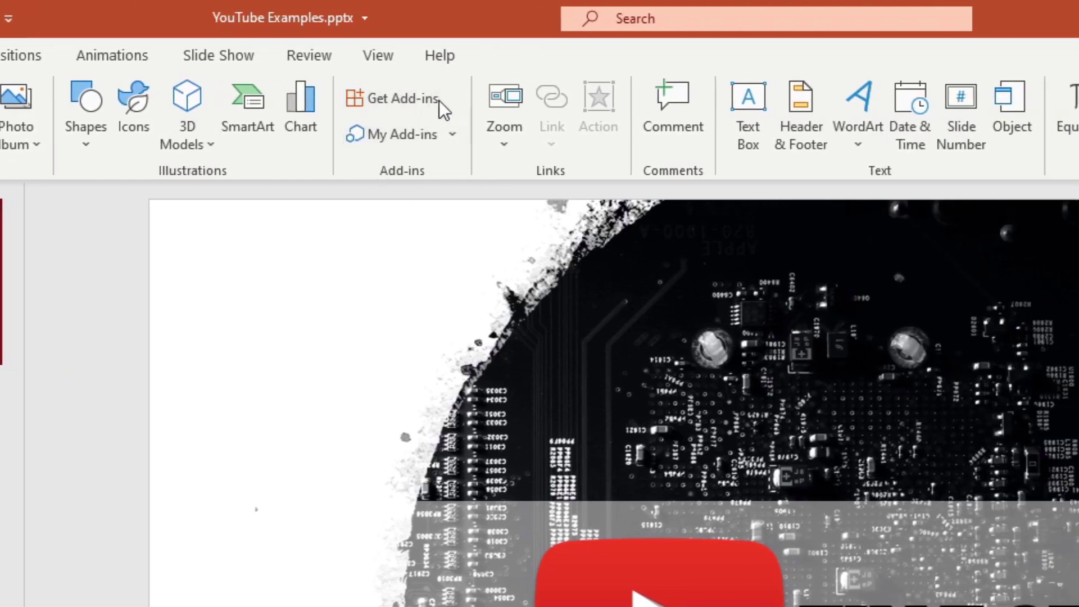
# Step: Search the Office add-ins store for 'QR Code' and add QR4Office to PowerPoint
pyautogui.click(395, 103)
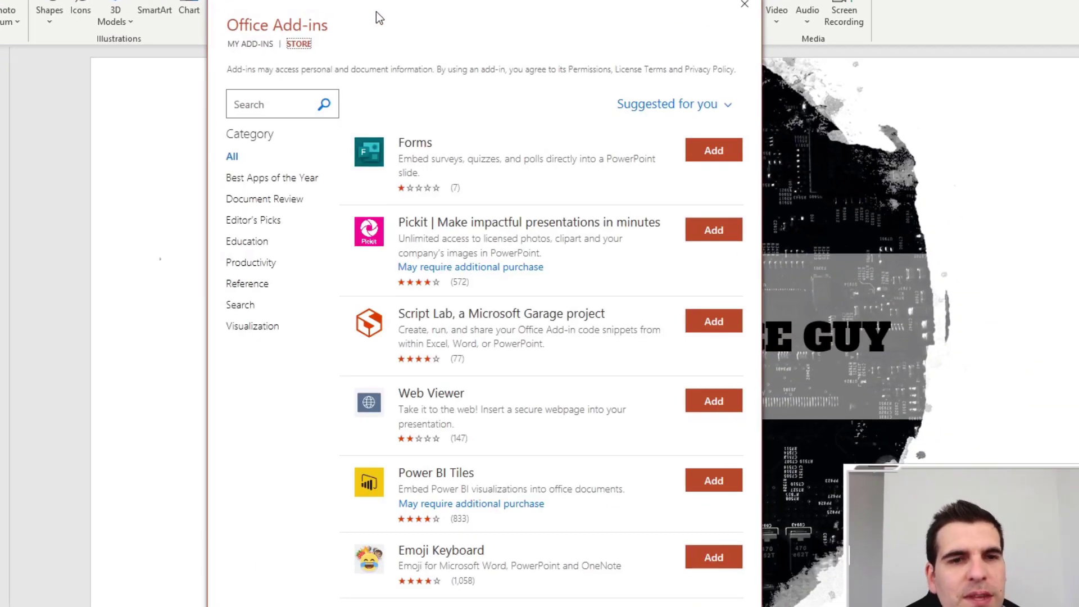
pyautogui.click(248, 101)
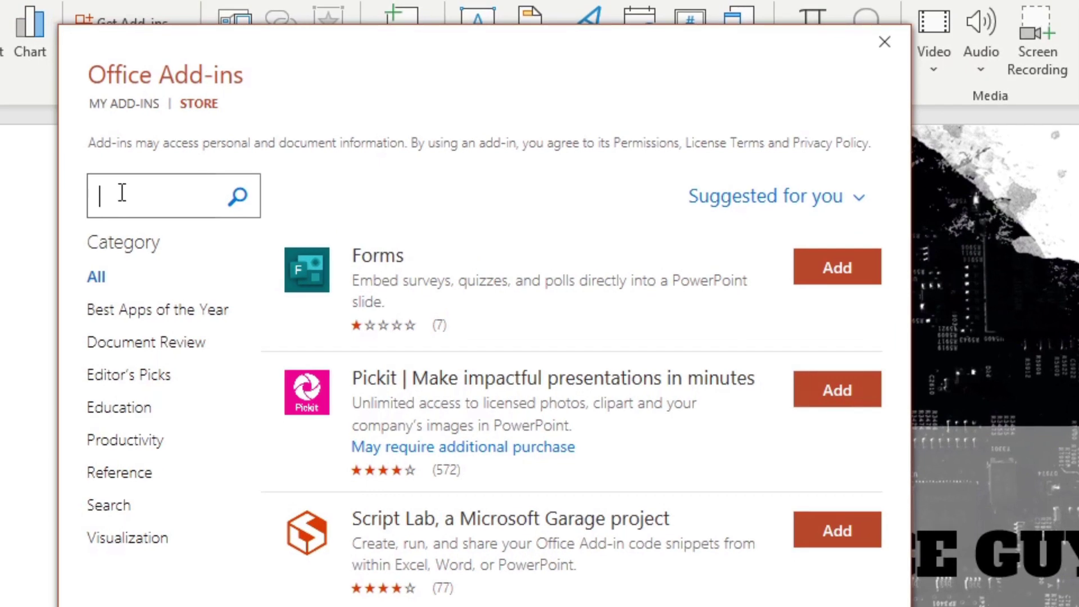
pyautogui.write('QR Code')
pyautogui.press('Return')
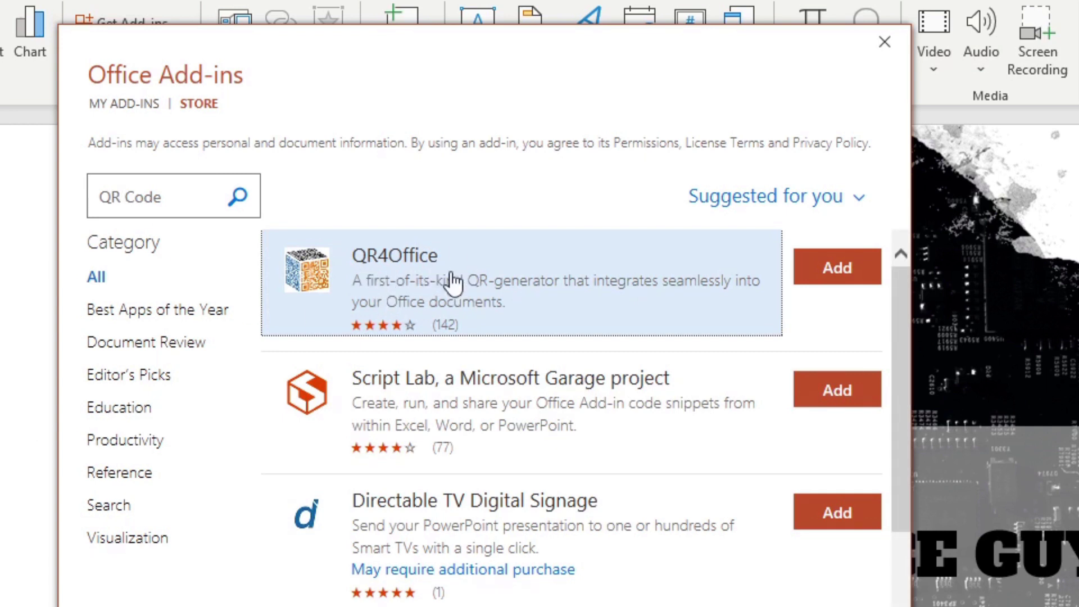
pyautogui.click(840, 270)
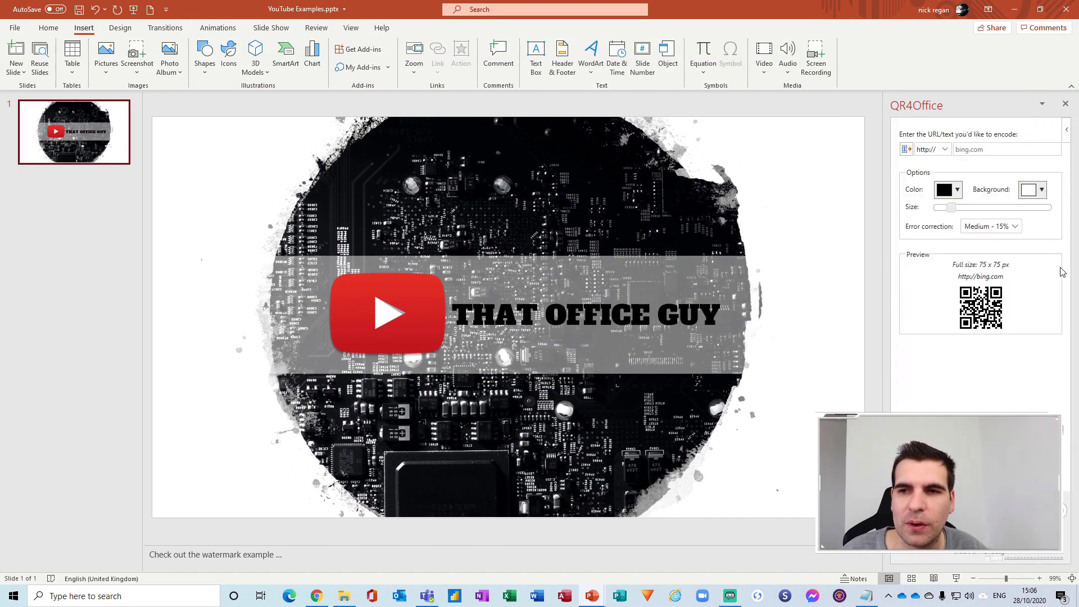
# Step: Close the QR4Office panel, then reopen QR4Office from My Add-ins beside the slide
pyautogui.click(1064, 104)
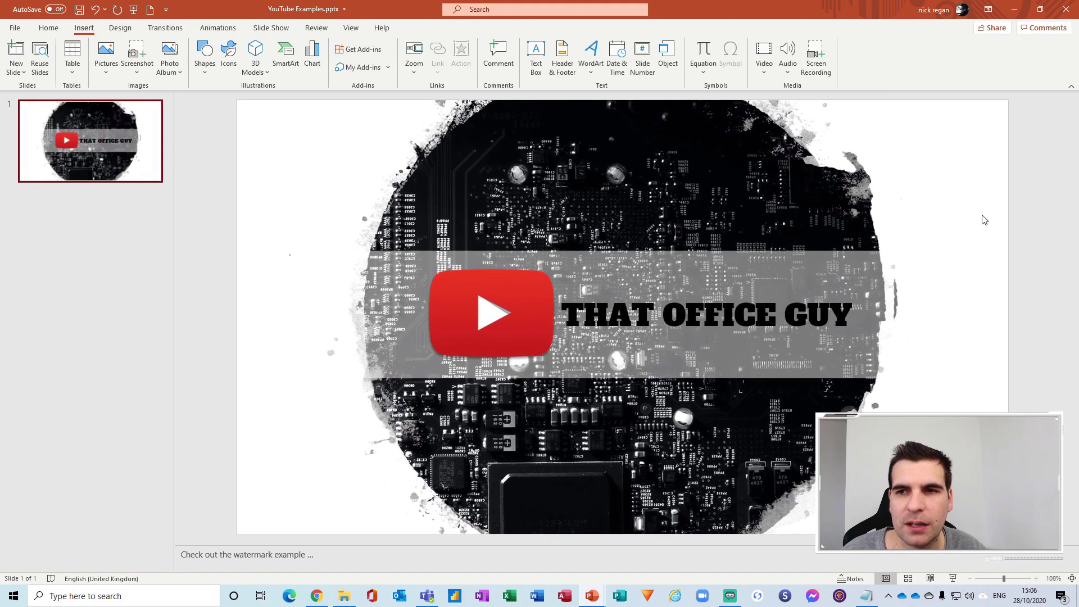
pyautogui.click(49, 27)
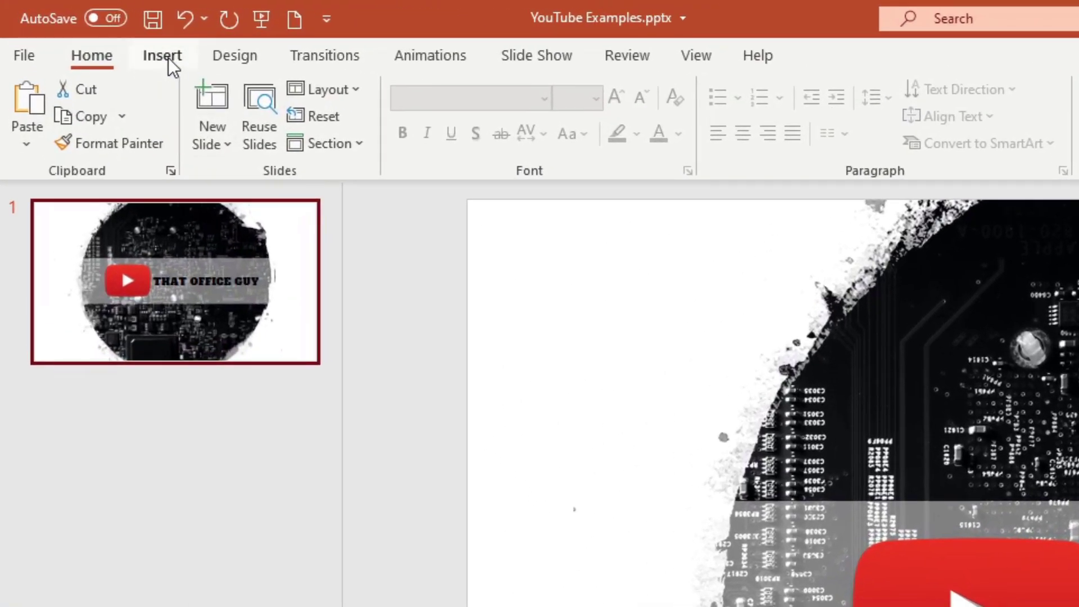
pyautogui.click(167, 57)
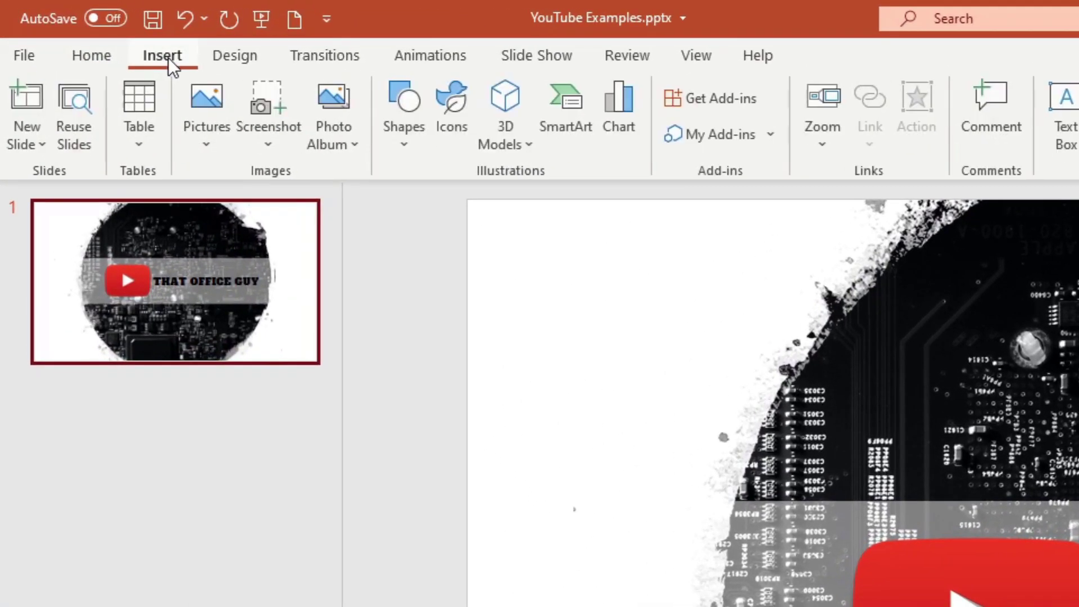
pyautogui.click(750, 136)
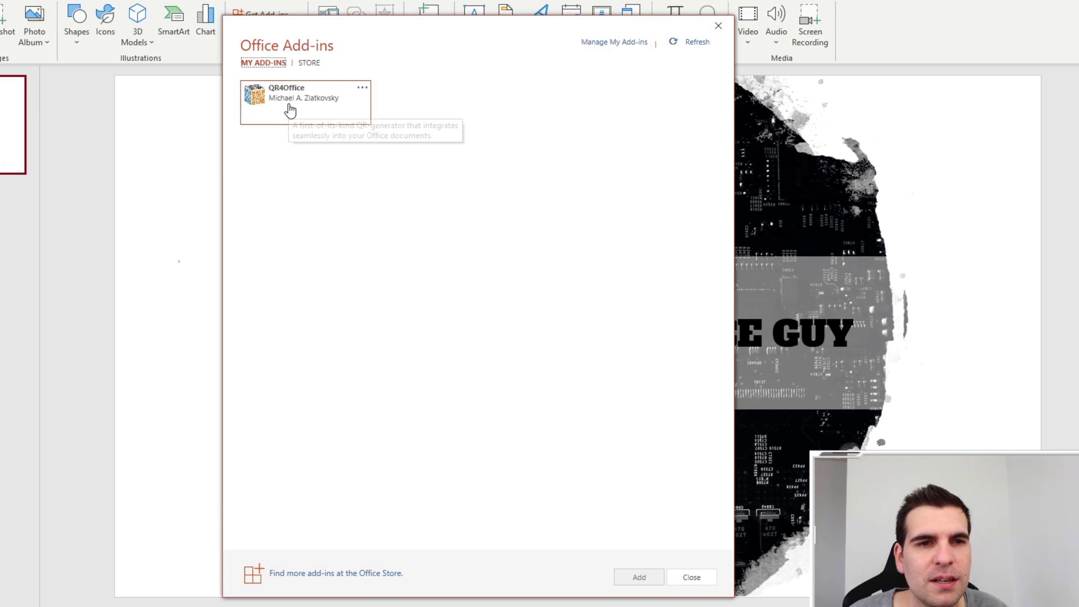
pyautogui.click(291, 102)
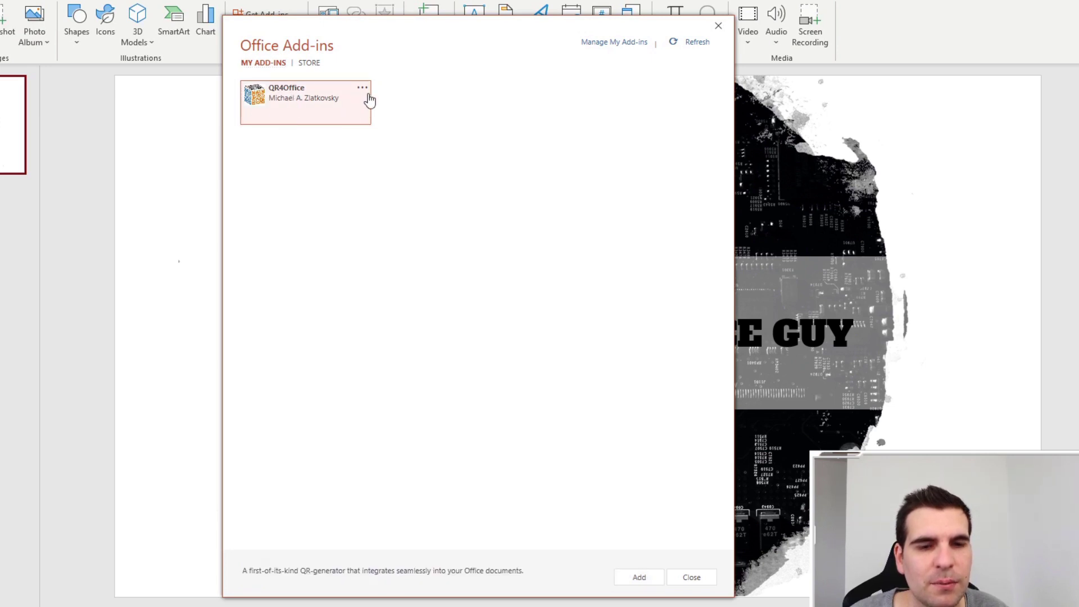
pyautogui.click(645, 579)
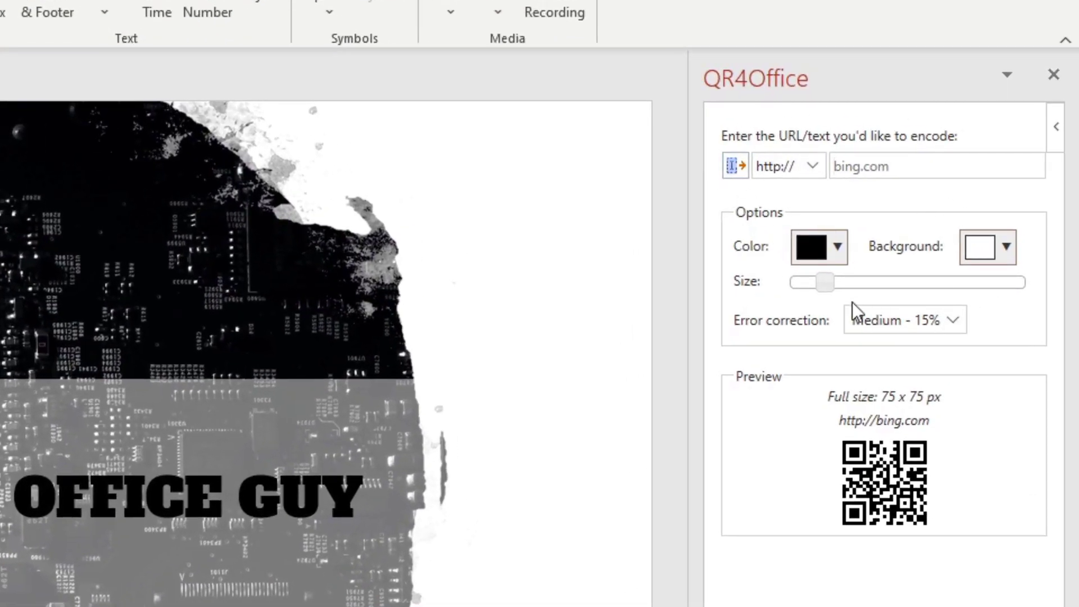
pyautogui.click(810, 167)
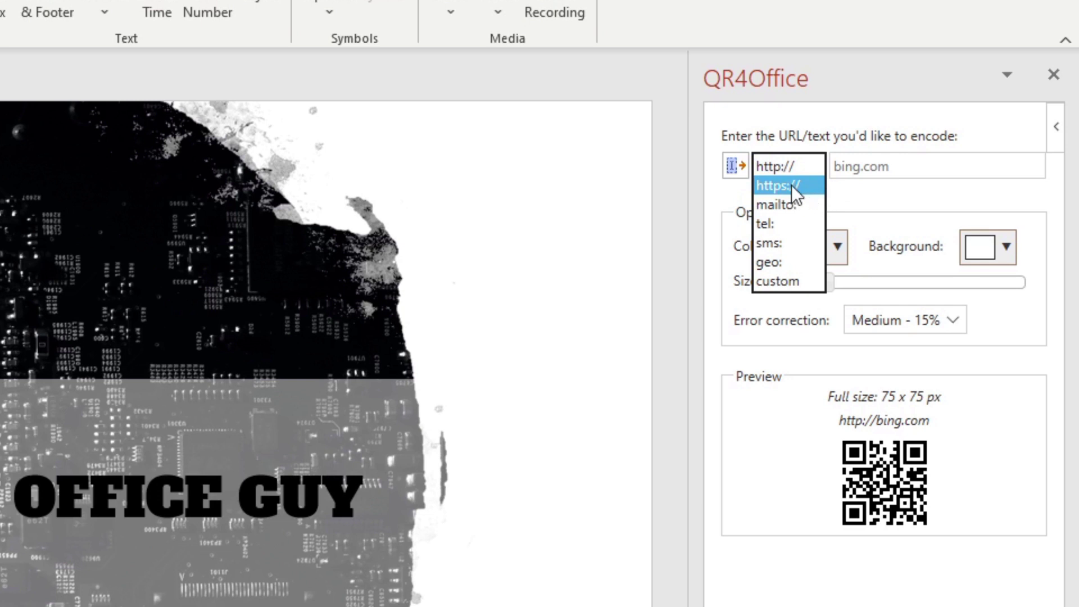
pyautogui.click(775, 165)
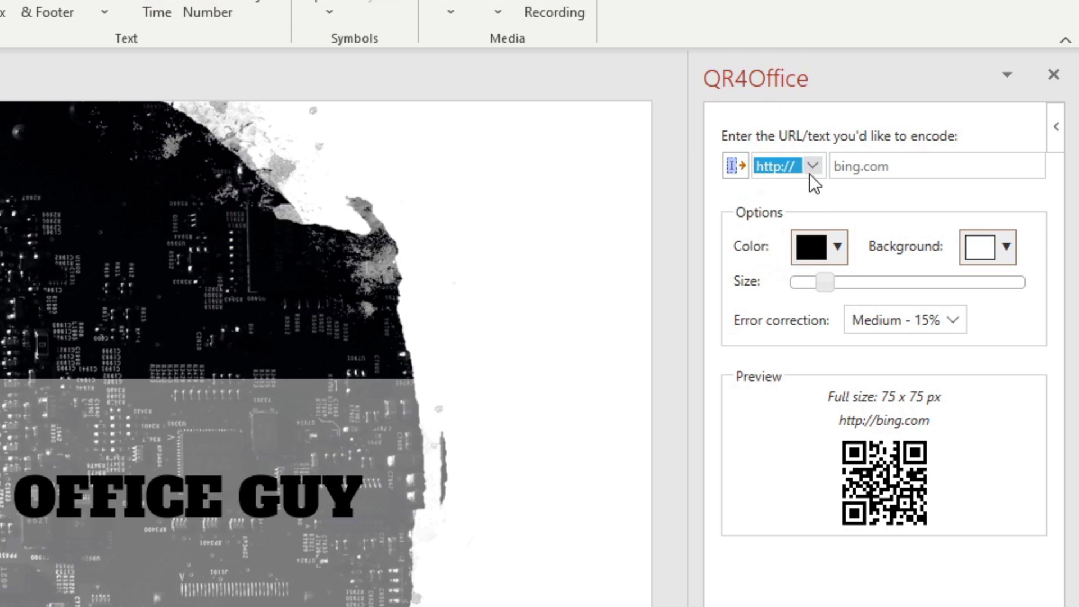
pyautogui.click(810, 170)
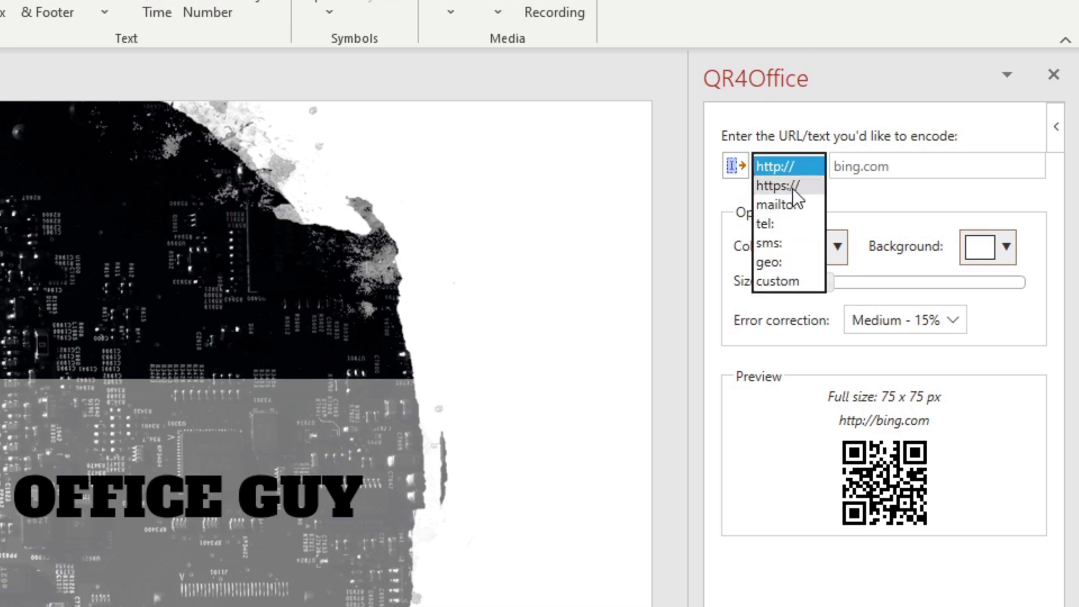
pyautogui.click(792, 185)
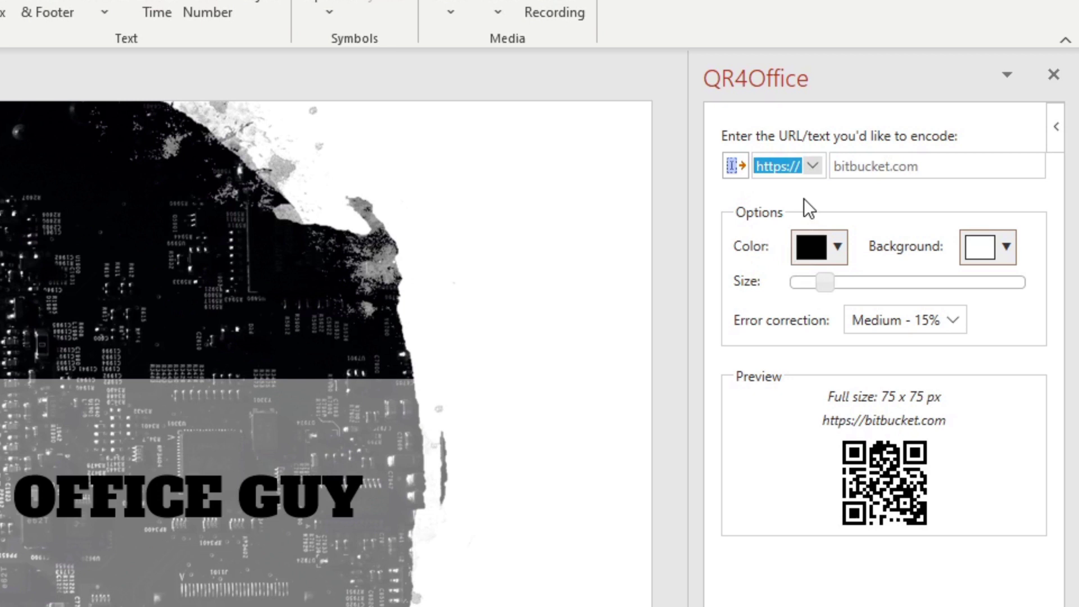
pyautogui.click(790, 171)
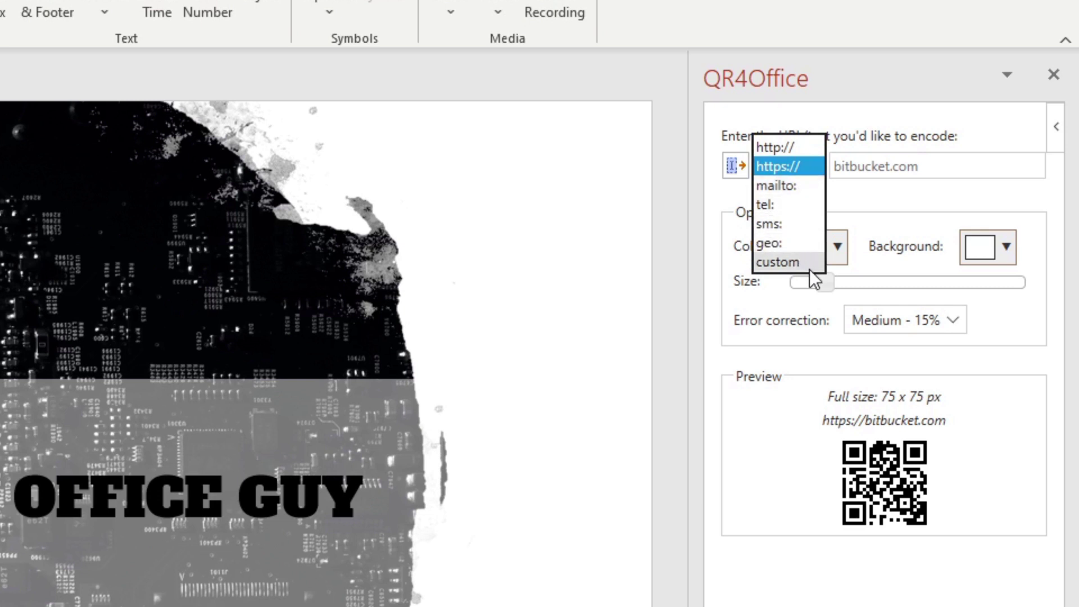
pyautogui.click(735, 169)
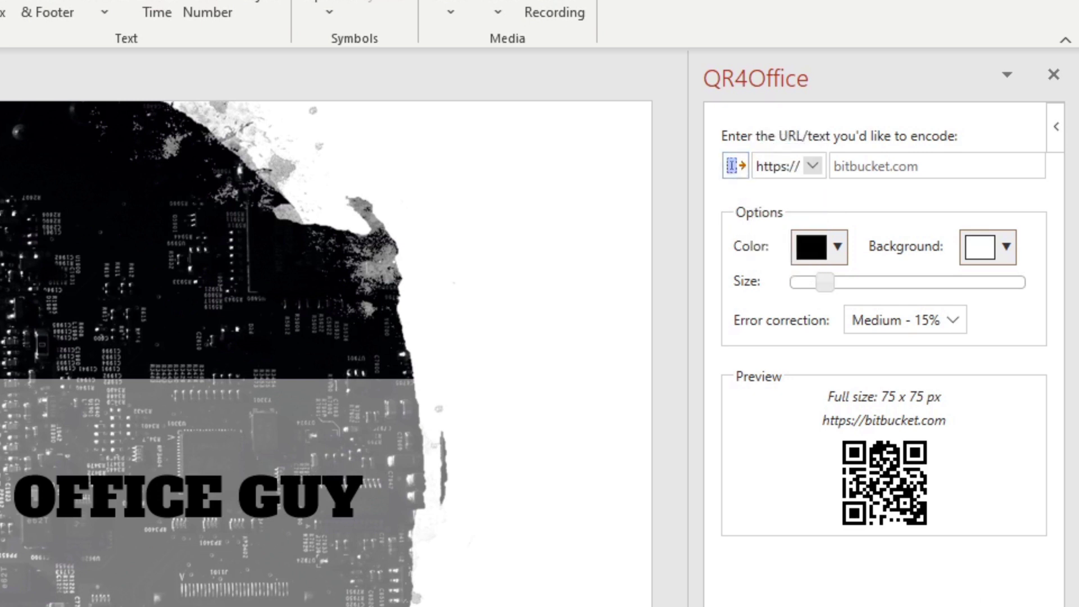
pyautogui.click(811, 166)
pyautogui.click(763, 164)
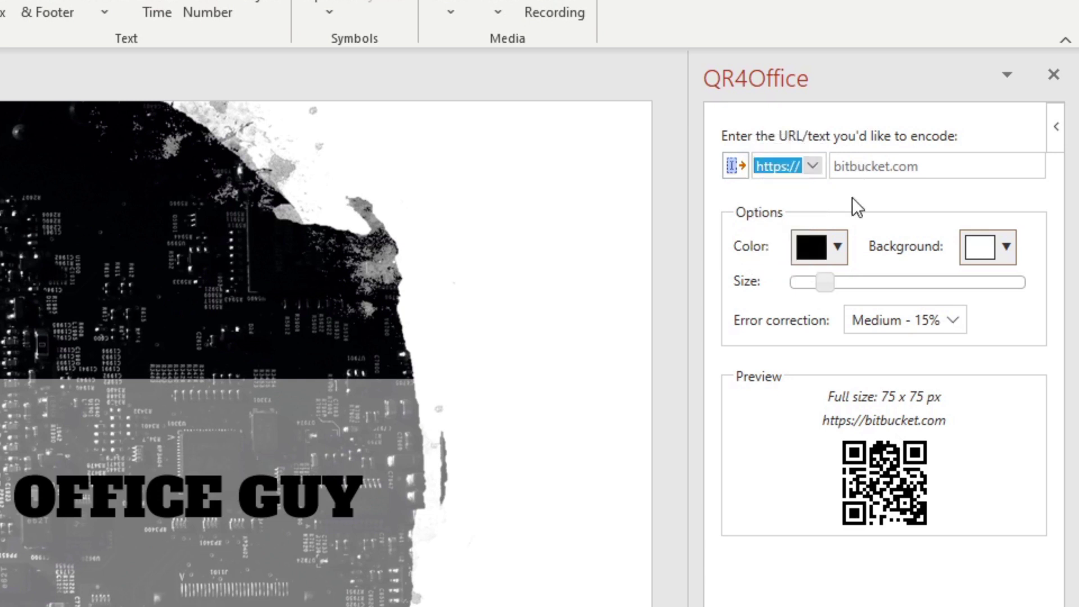
pyautogui.click(885, 168)
pyautogui.write('yo')
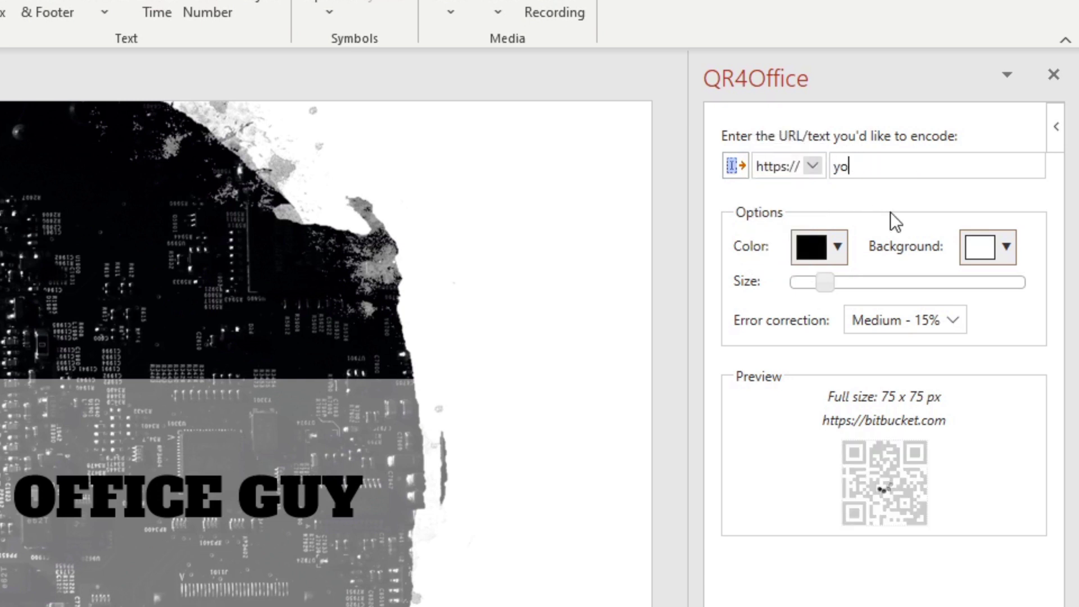
pyautogui.write('utube.com')
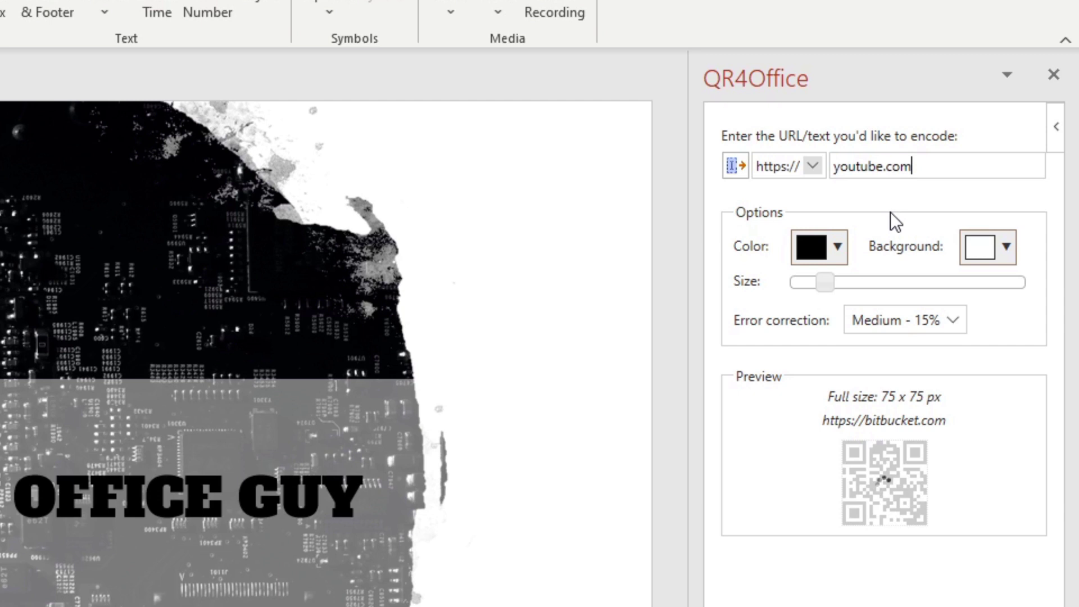
pyautogui.write('/thatofficeguy')
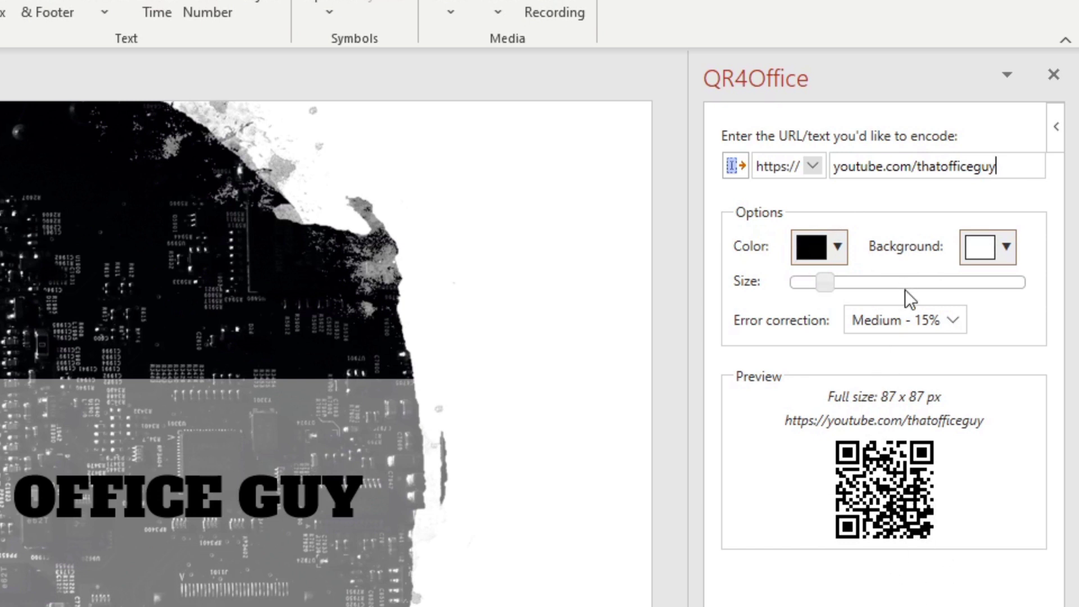
# Step: Make the QR code black on a white background, after briefly trying red and black
pyautogui.click(838, 251)
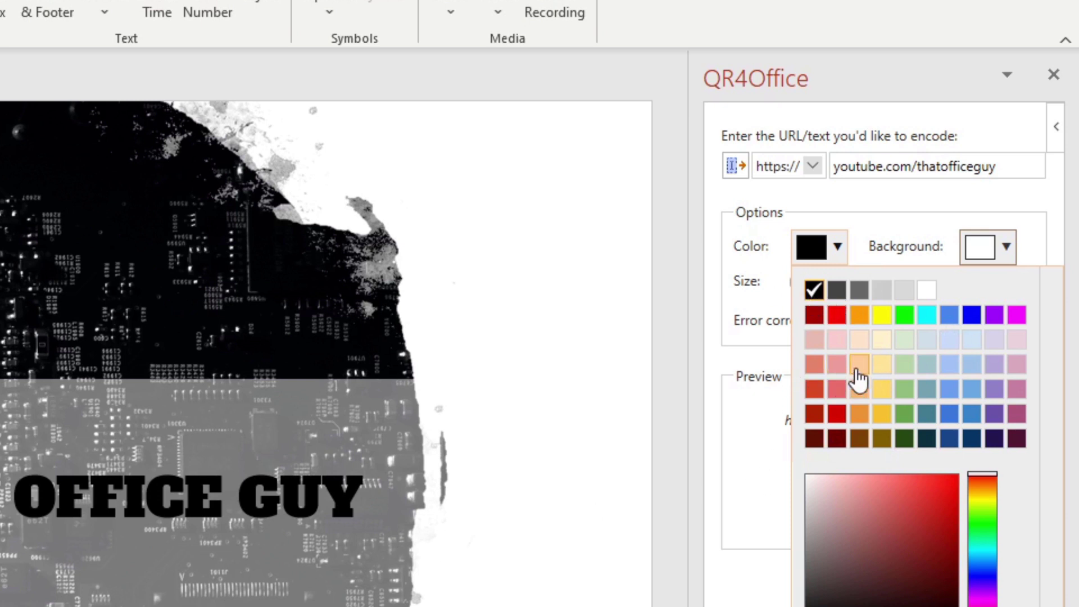
pyautogui.click(836, 316)
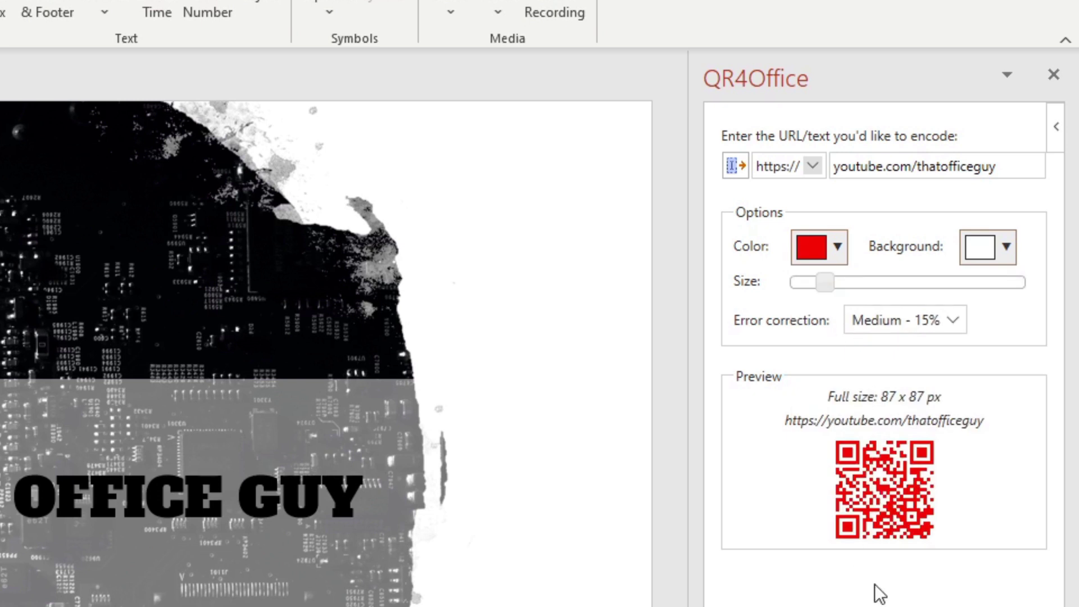
pyautogui.click(1006, 256)
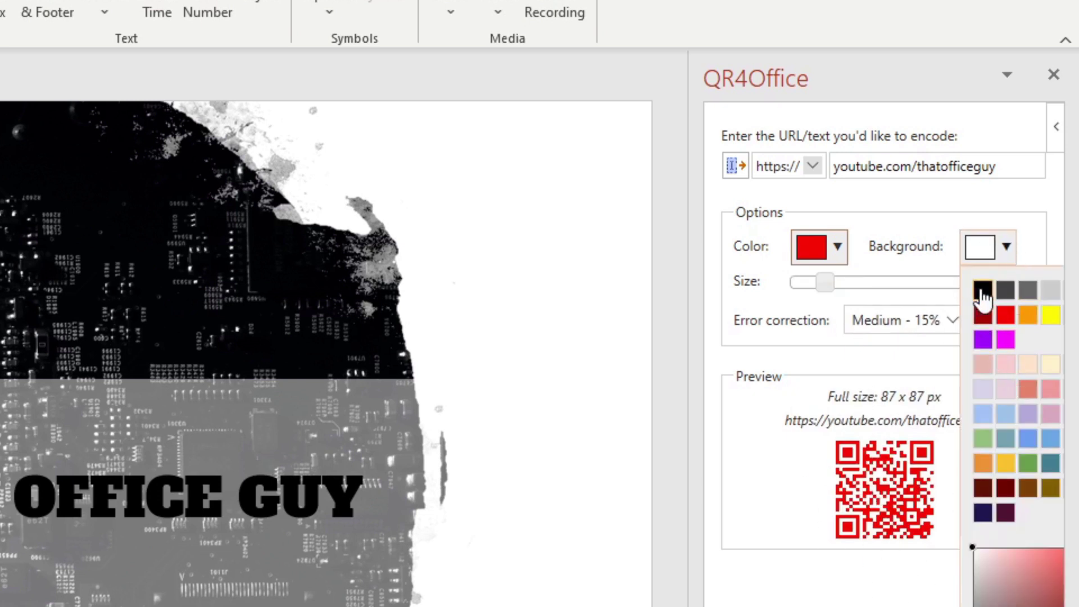
pyautogui.click(981, 291)
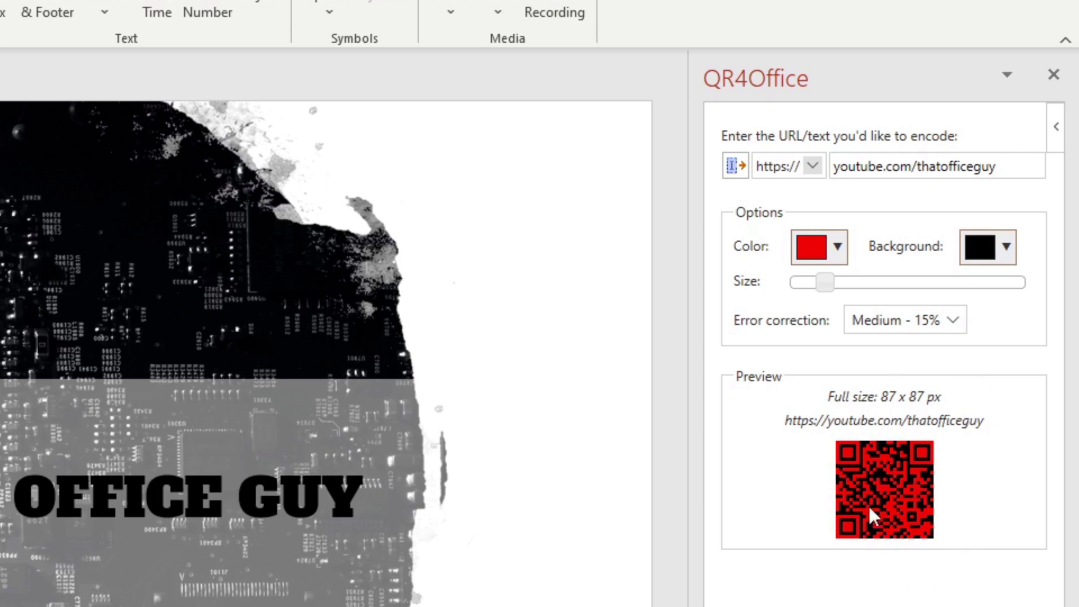
pyautogui.click(997, 253)
pyautogui.click(981, 293)
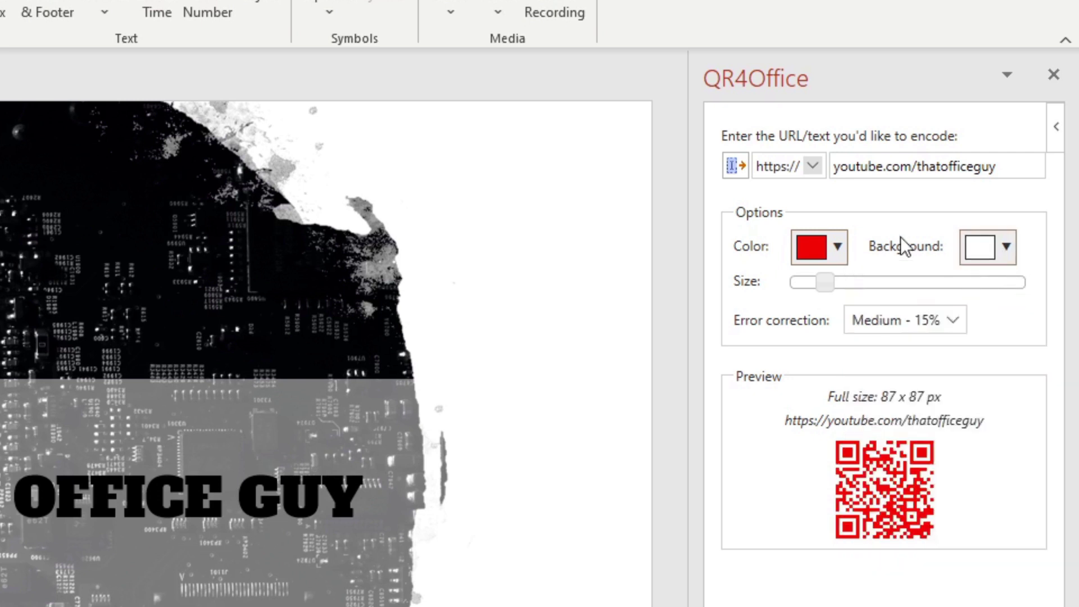
pyautogui.click(843, 253)
pyautogui.click(816, 286)
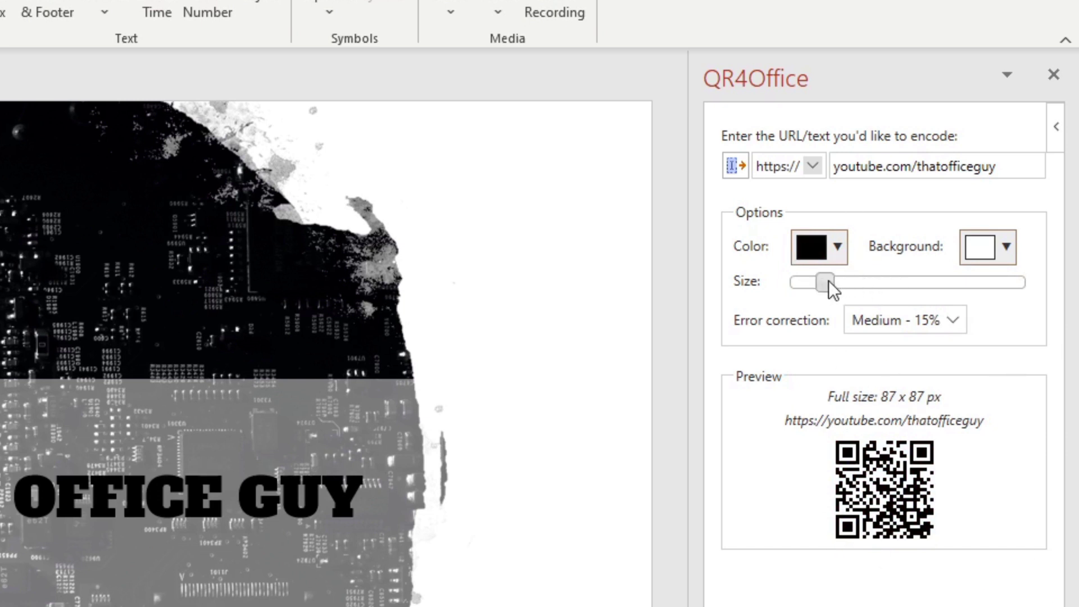
pyautogui.moveTo(822, 281); pyautogui.dragTo(936, 301)
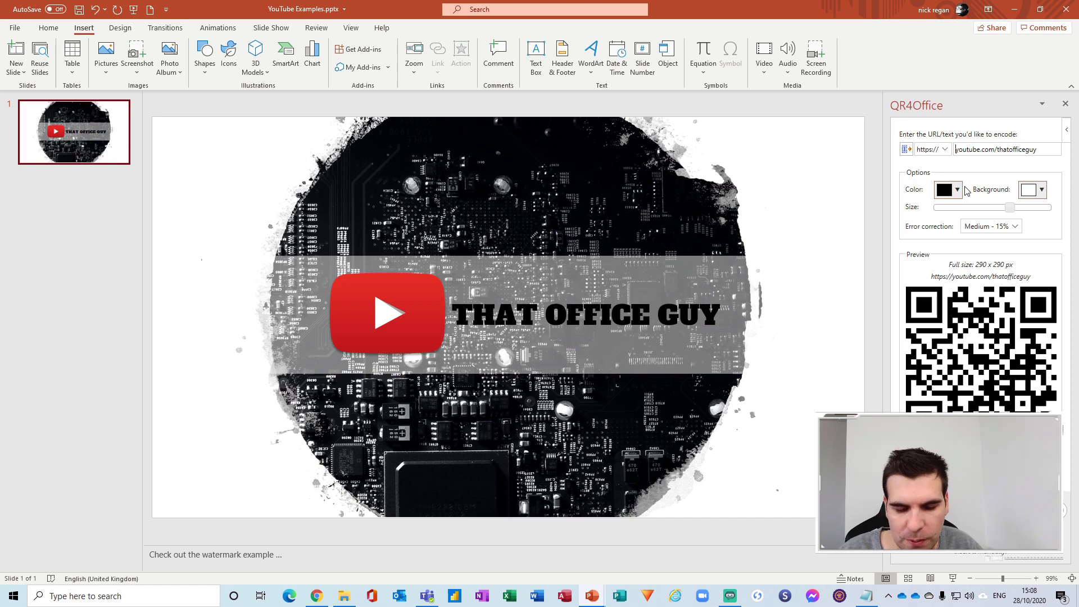
pyautogui.write('www.')
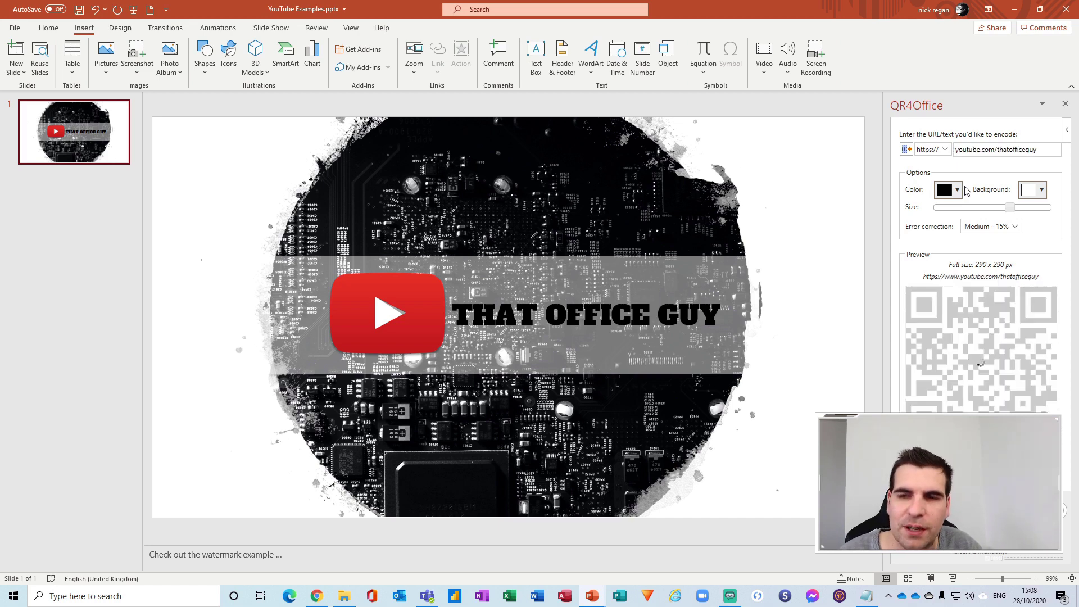
pyautogui.click(1044, 151)
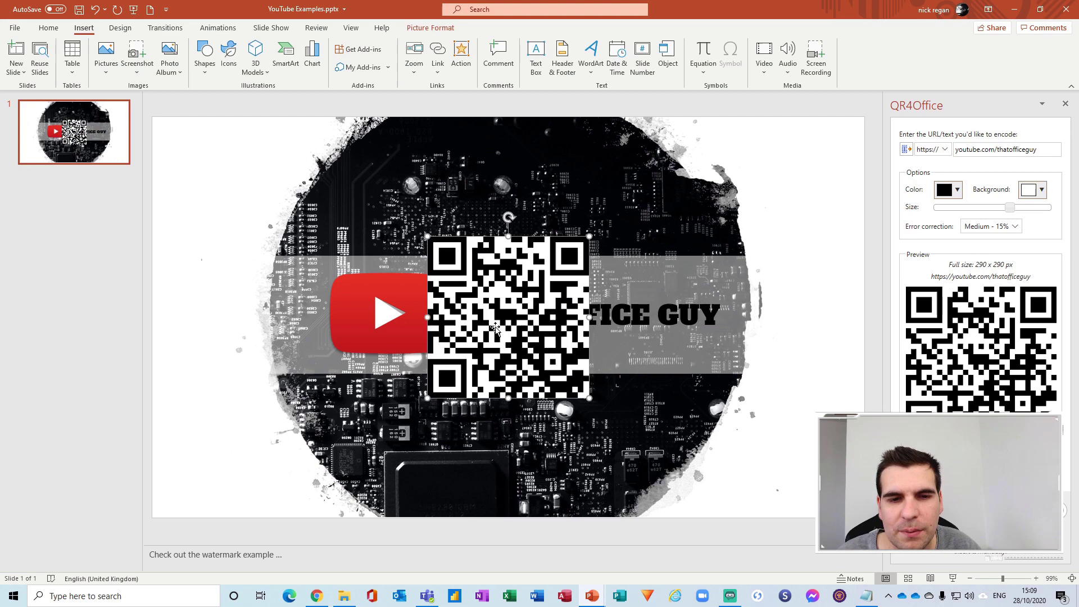
# Step: Shrink the QR code into the slide's top-right corner, then open a blank Word document
pyautogui.moveTo(495, 329); pyautogui.dragTo(752, 240)
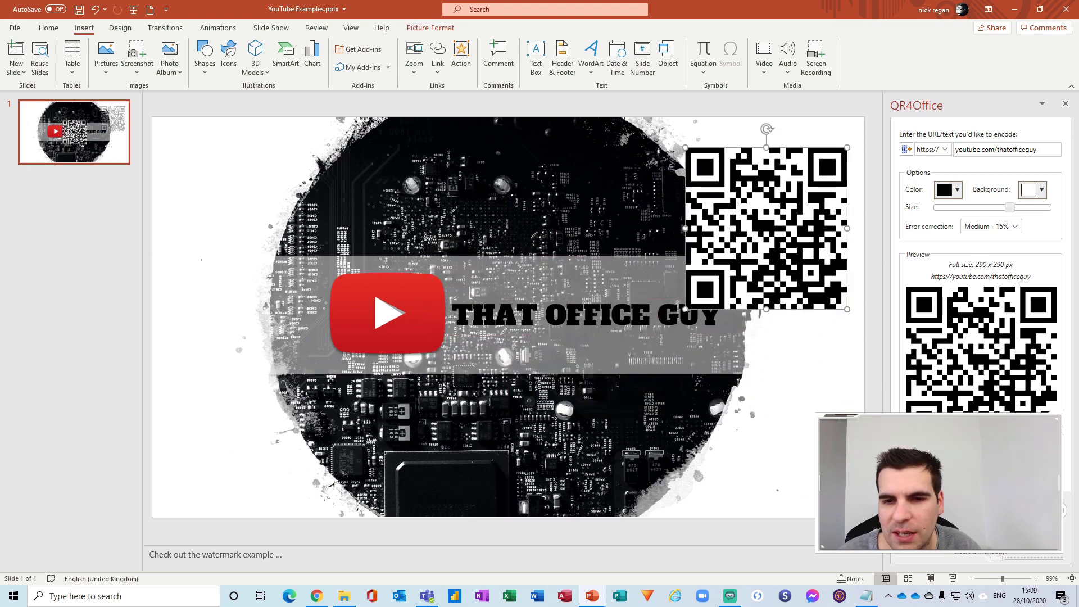
pyautogui.moveTo(684, 309); pyautogui.dragTo(794, 206)
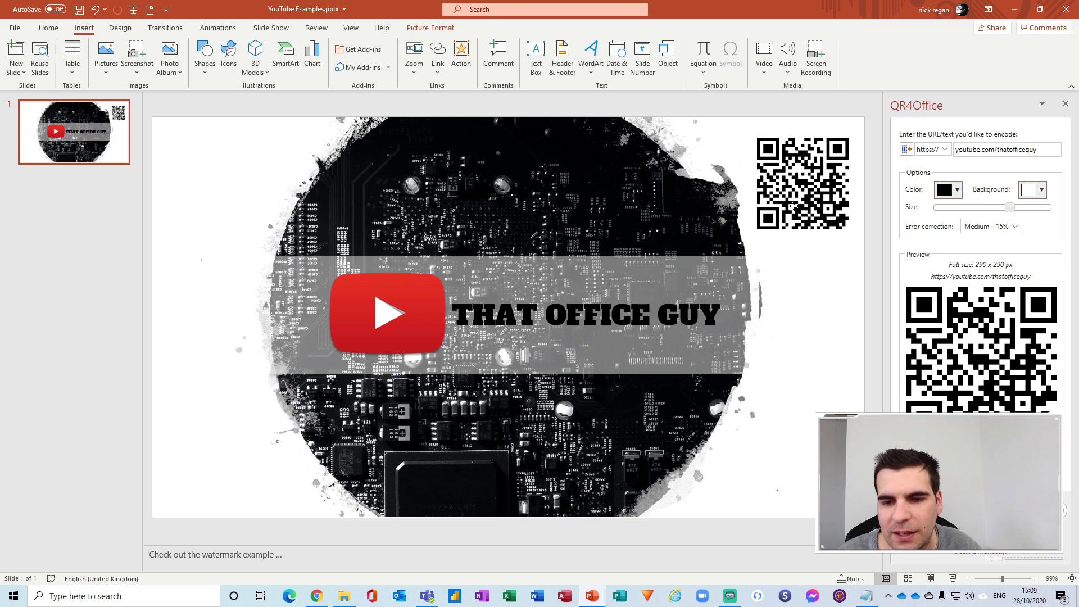
pyautogui.click(797, 347)
pyautogui.click(800, 476)
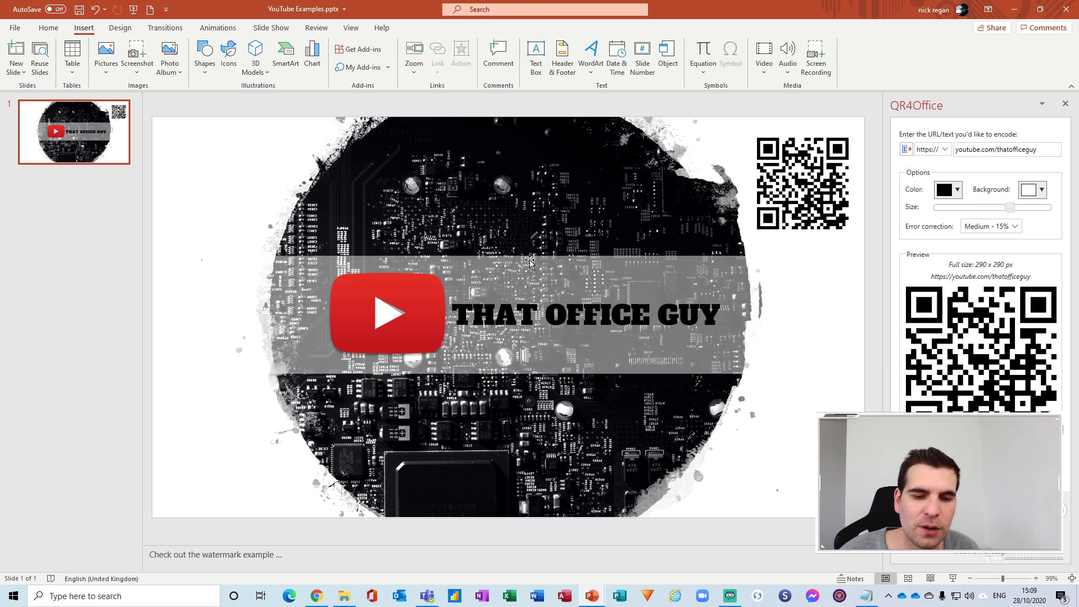
pyautogui.click(535, 597)
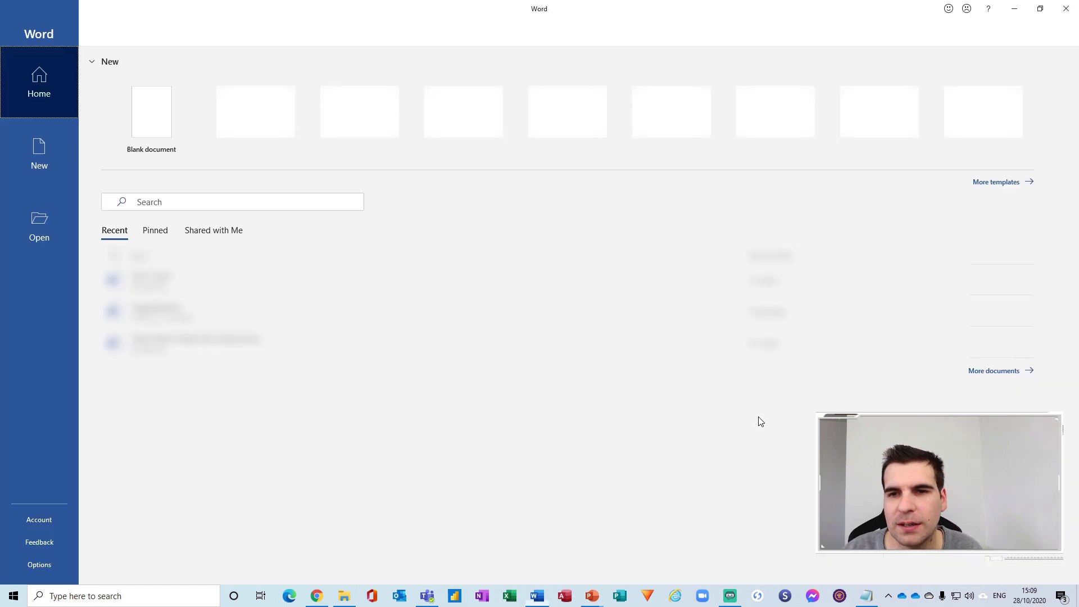
pyautogui.click(154, 149)
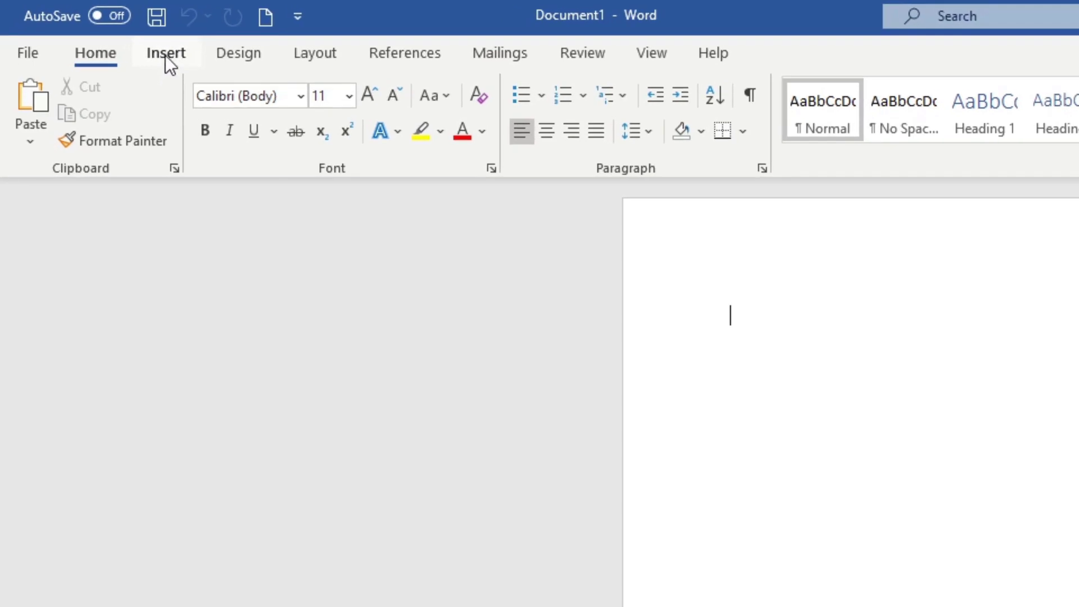
# Step: In Word, open My Add-ins from the Insert tab and select QR4Office
pyautogui.click(84, 28)
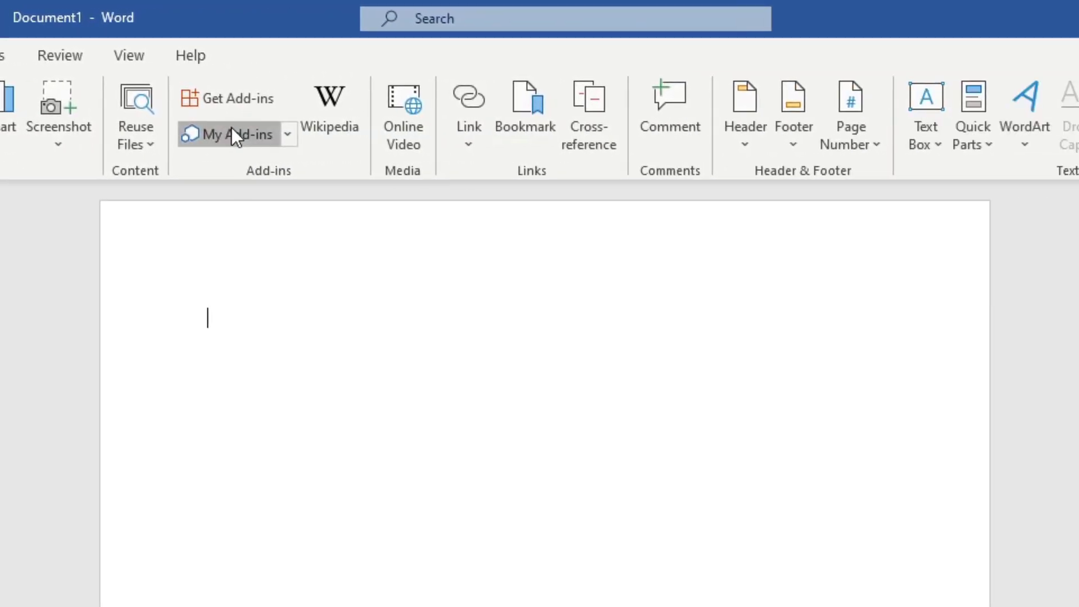
pyautogui.click(231, 130)
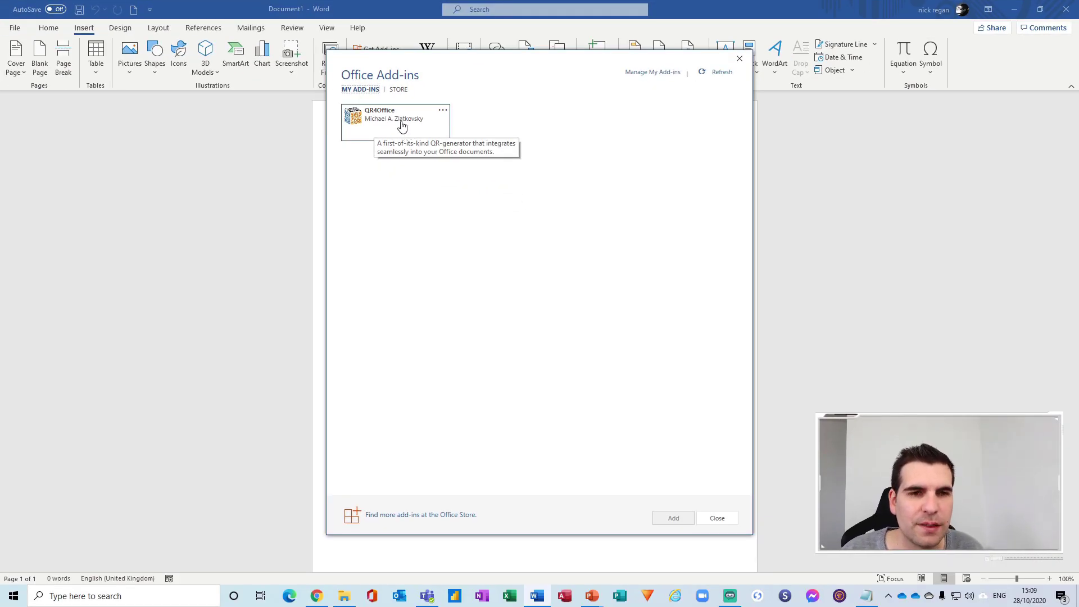
pyautogui.click(400, 128)
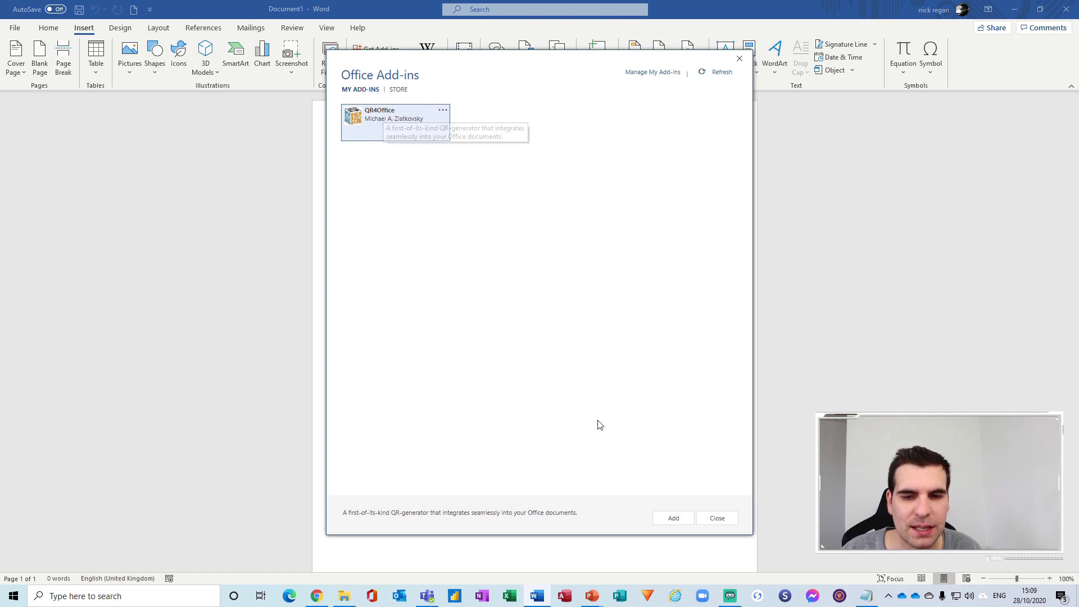
pyautogui.click(673, 518)
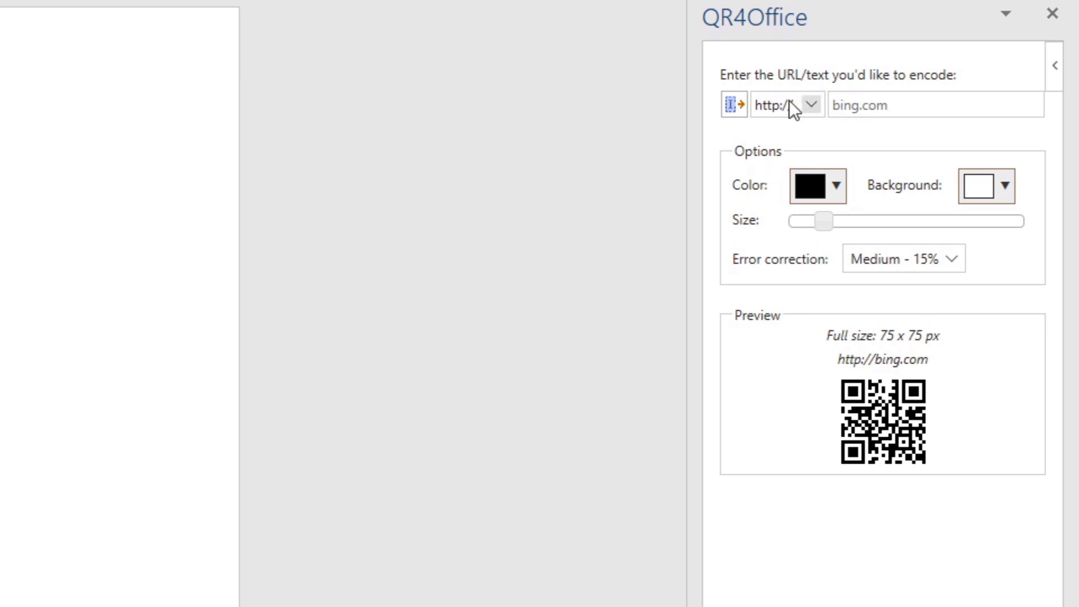
pyautogui.click(808, 104)
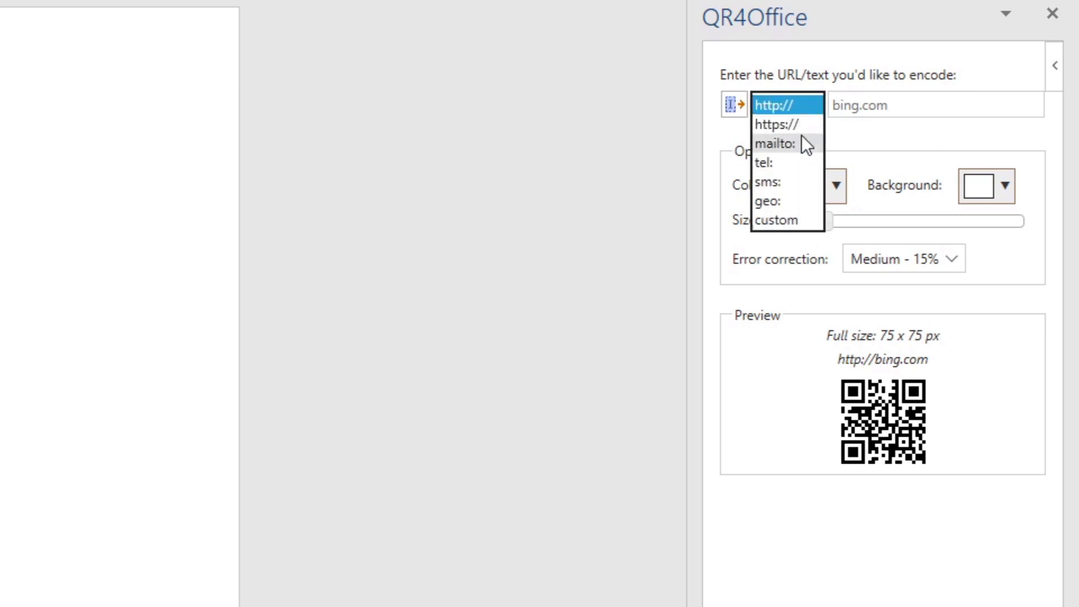
pyautogui.click(803, 124)
pyautogui.click(920, 103)
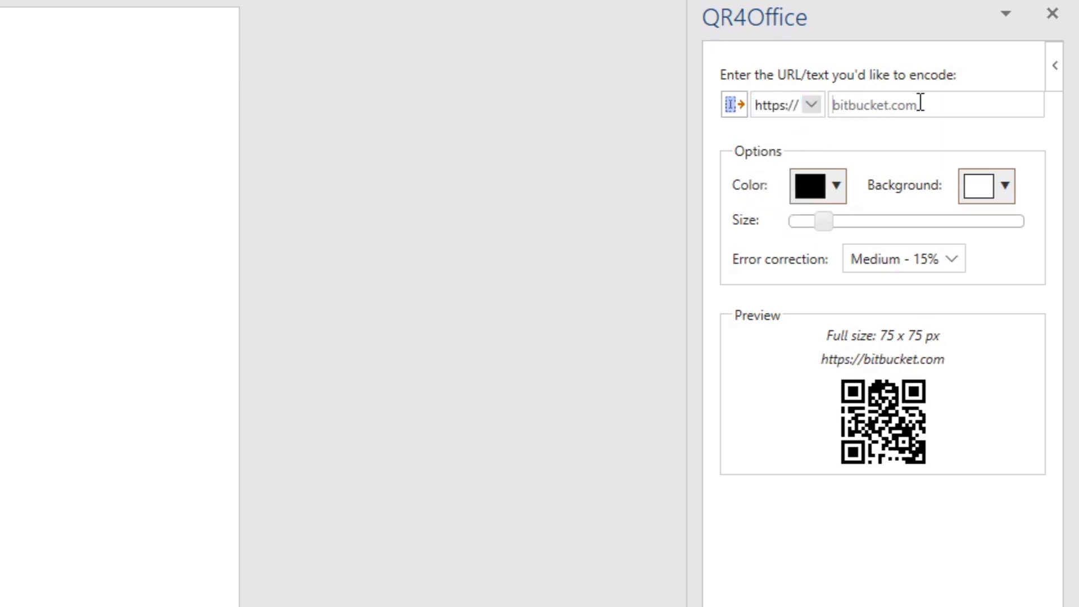
pyautogui.write('youtube.co')
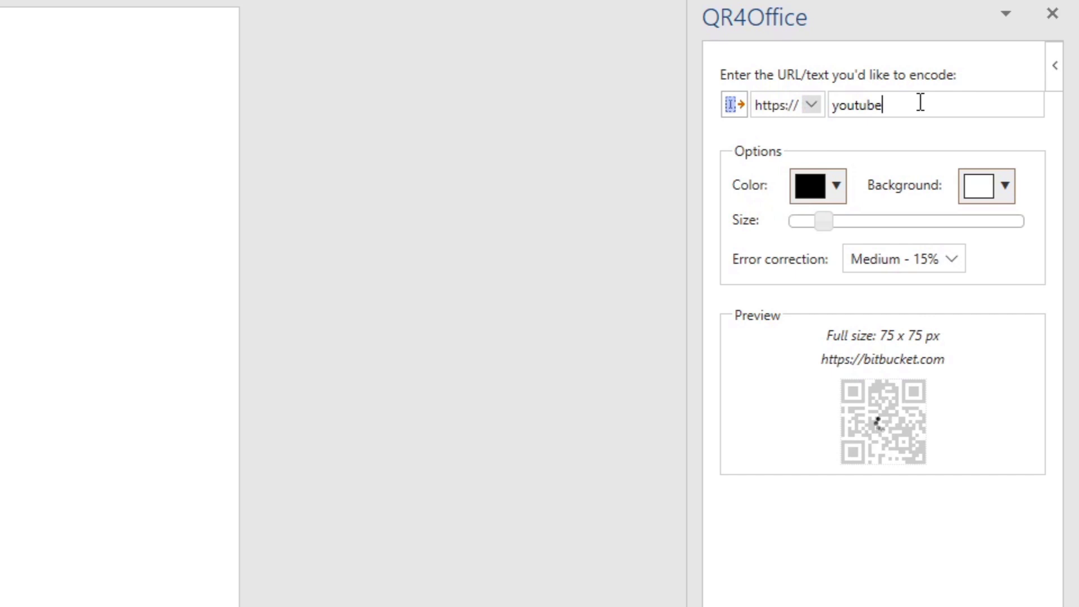
pyautogui.write('m/thatofficeguy')
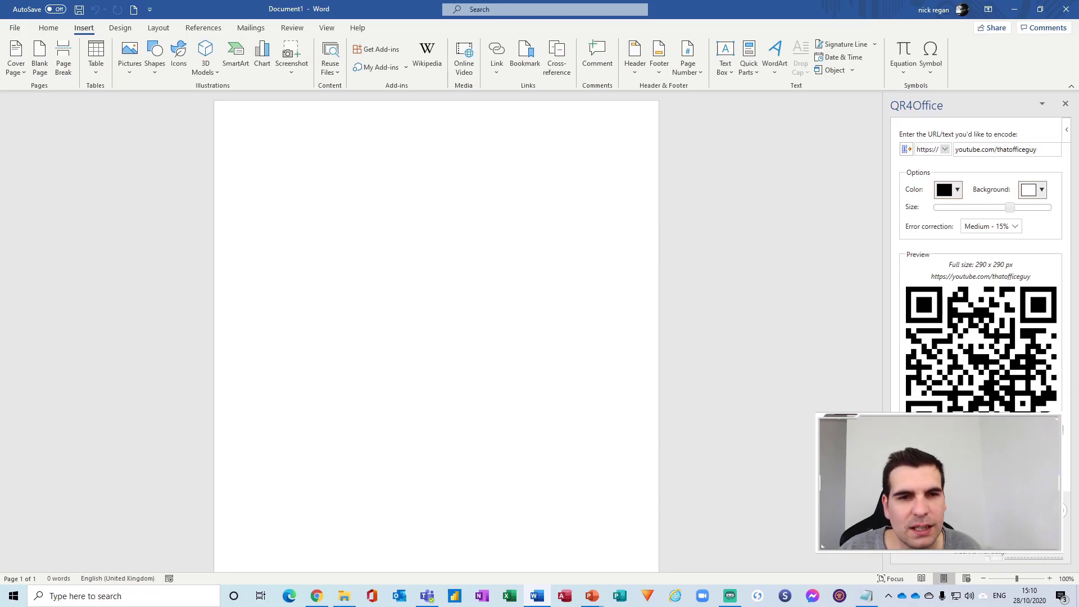
pyautogui.click(980, 540)
# Step: Select the inserted QR picture and shrink it to a smaller size
pyautogui.click(476, 289)
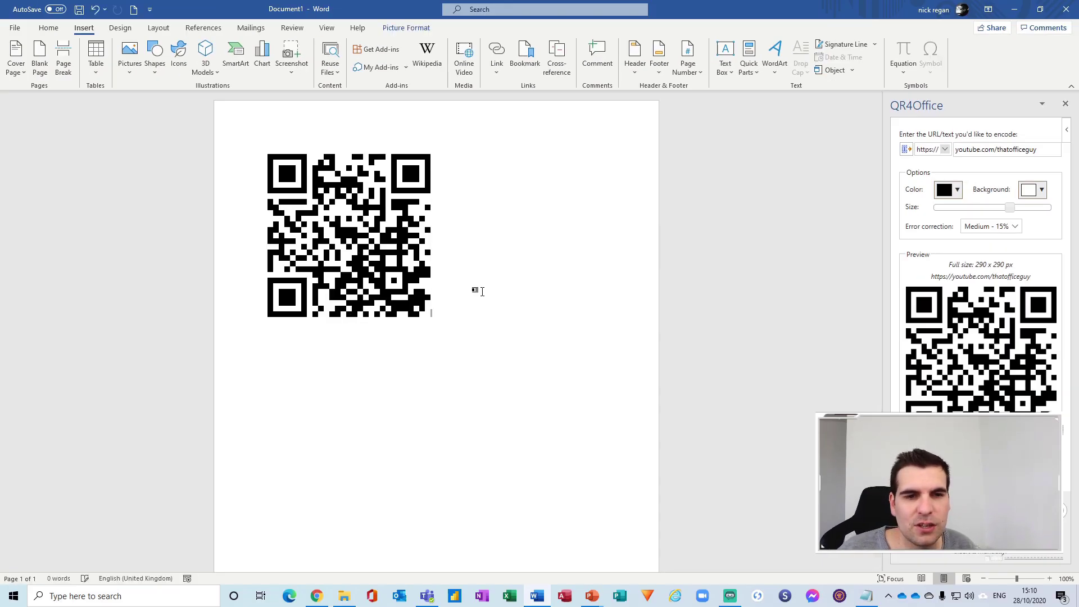
pyautogui.moveTo(396, 270); pyautogui.dragTo(385, 269)
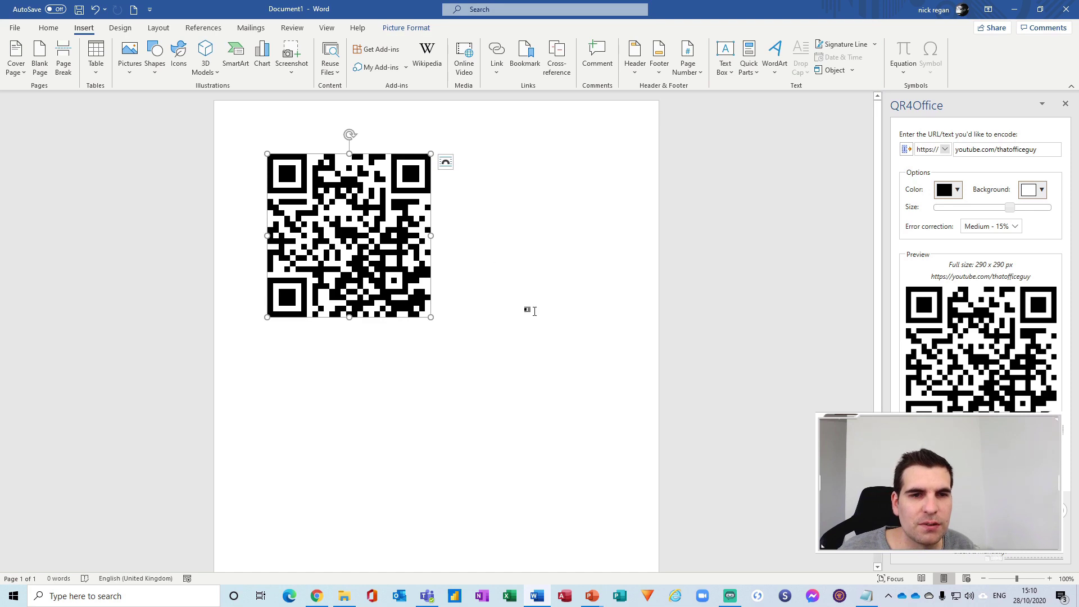
pyautogui.moveTo(430, 318); pyautogui.dragTo(377, 263)
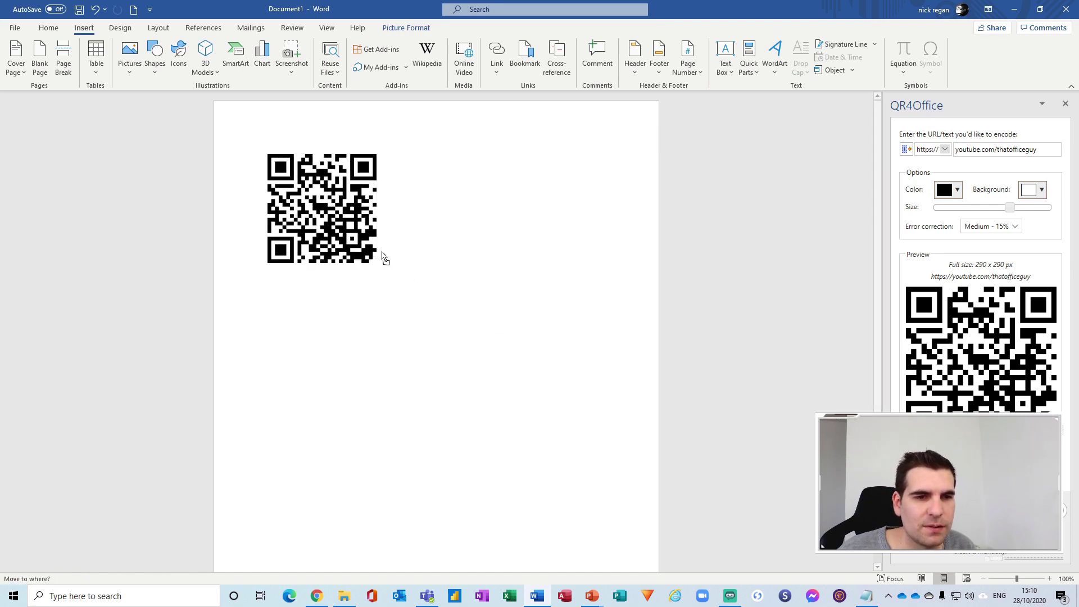
pyautogui.click(402, 163)
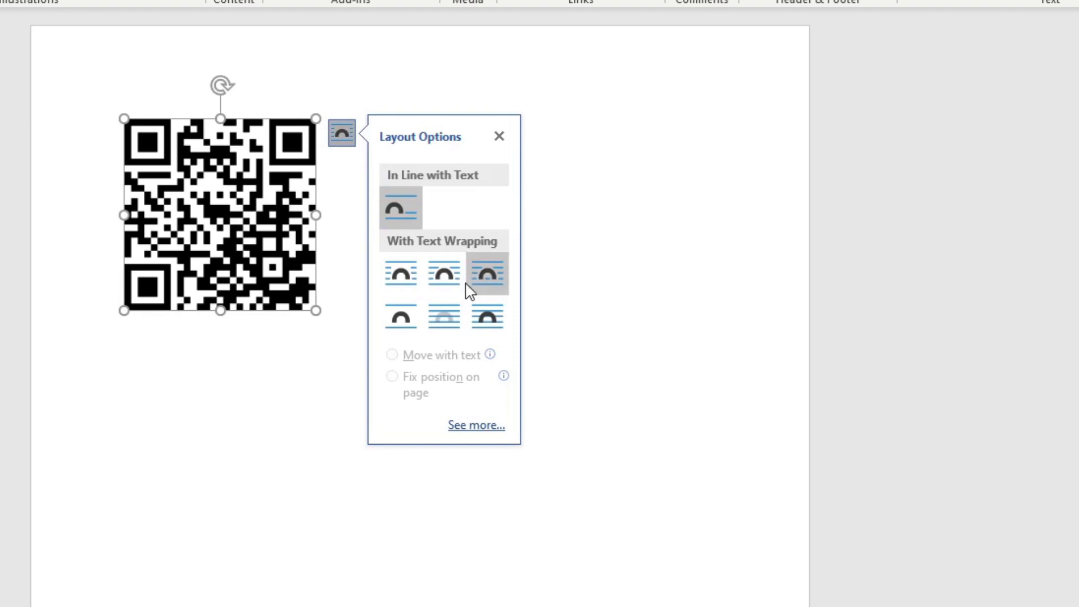
# Step: Set Through text wrapping and position the smaller QR code near the page's top-right corner
pyautogui.click(497, 274)
pyautogui.moveTo(208, 207); pyautogui.dragTo(245, 240)
pyautogui.moveTo(388, 277); pyautogui.dragTo(708, 238)
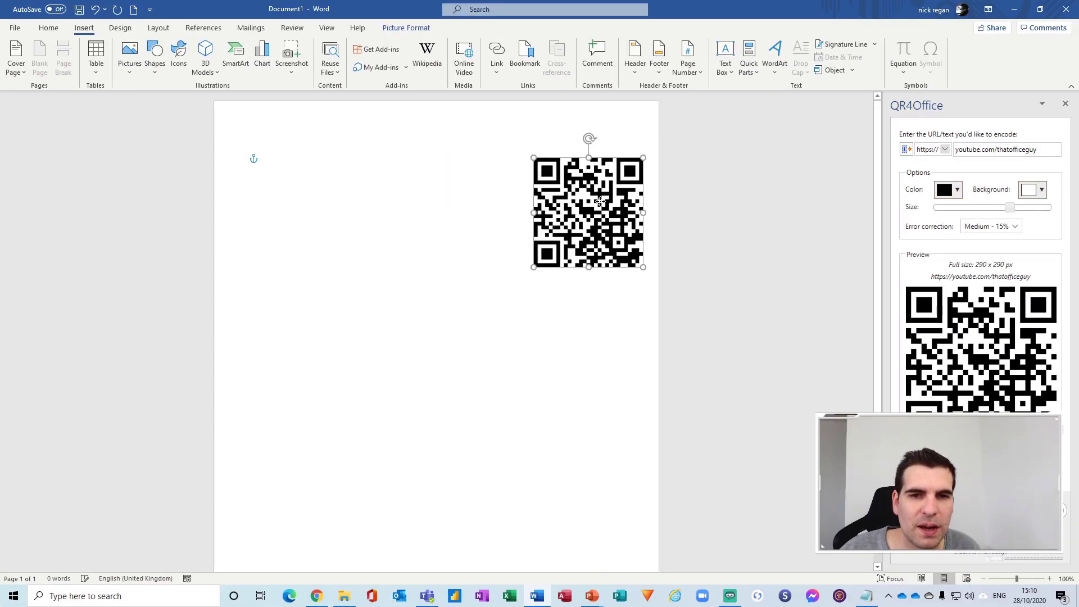
pyautogui.moveTo(600, 201); pyautogui.dragTo(577, 197)
pyautogui.click(511, 318)
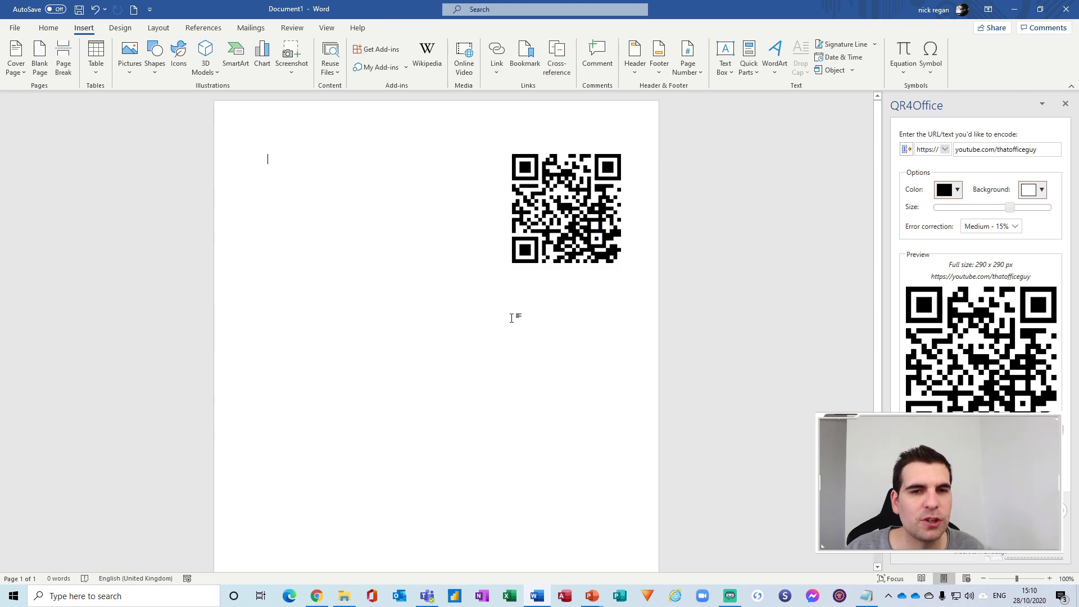
pyautogui.click(555, 230)
pyautogui.moveTo(511, 263); pyautogui.dragTo(552, 224)
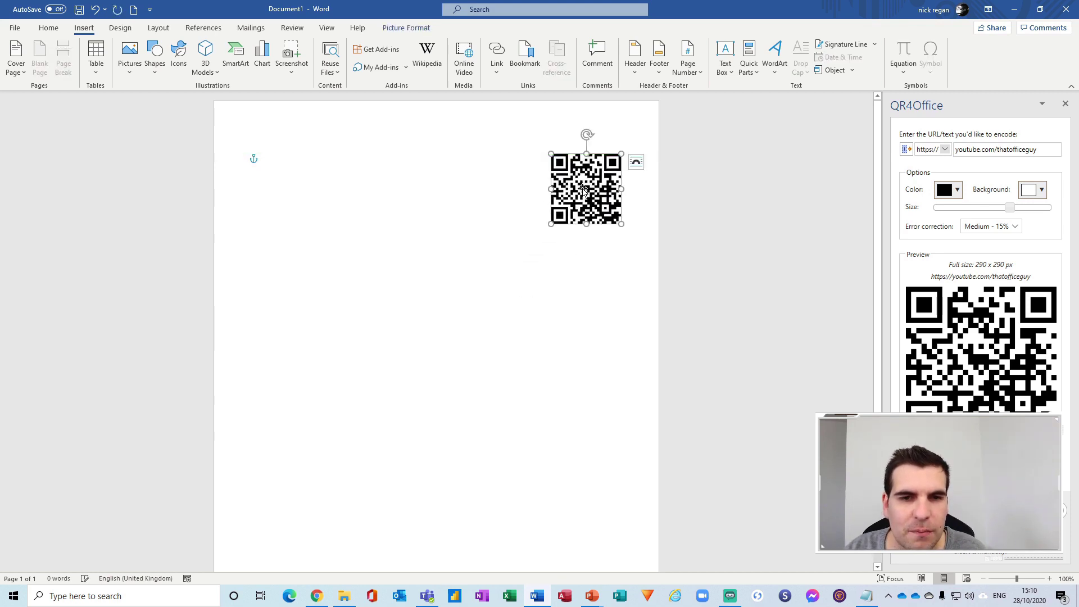
pyautogui.moveTo(583, 191); pyautogui.dragTo(577, 246)
pyautogui.click(566, 333)
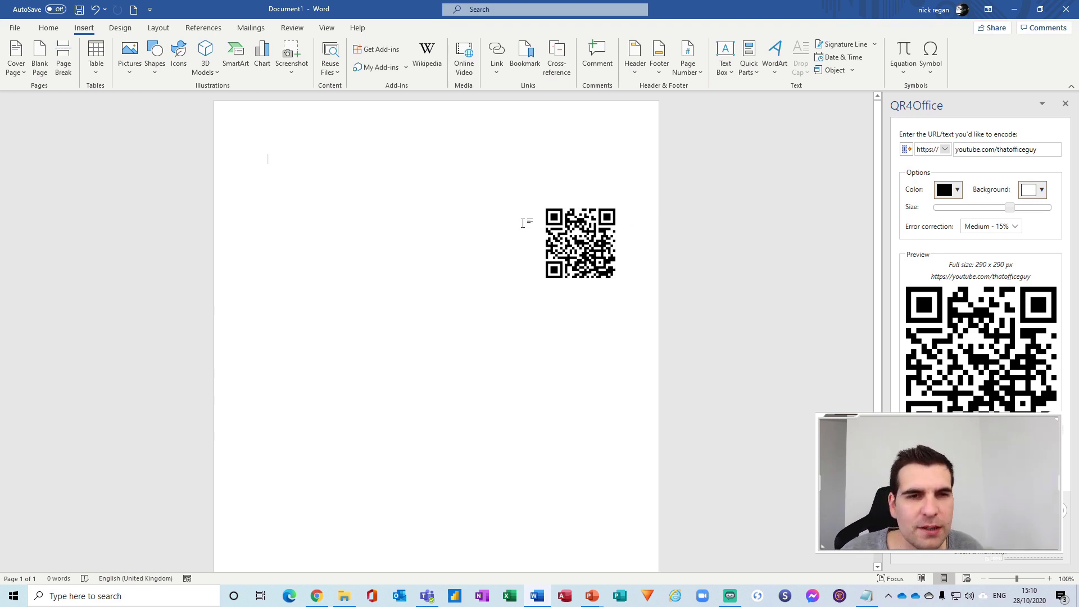
# Step: Open a blank Excel workbook and select QR4Office from My Add-ins
pyautogui.click(508, 596)
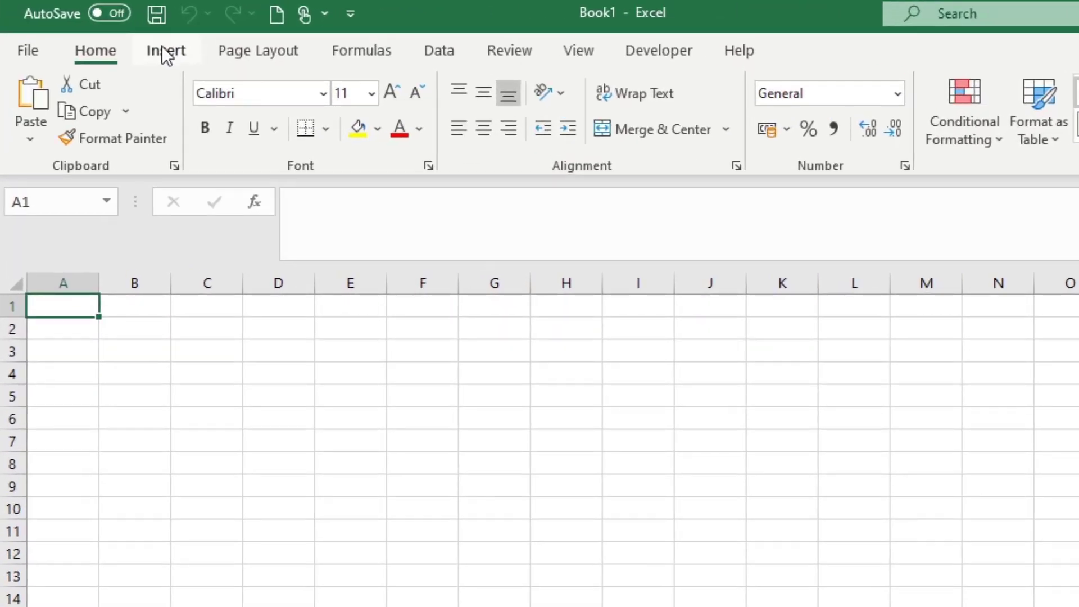
pyautogui.click(83, 28)
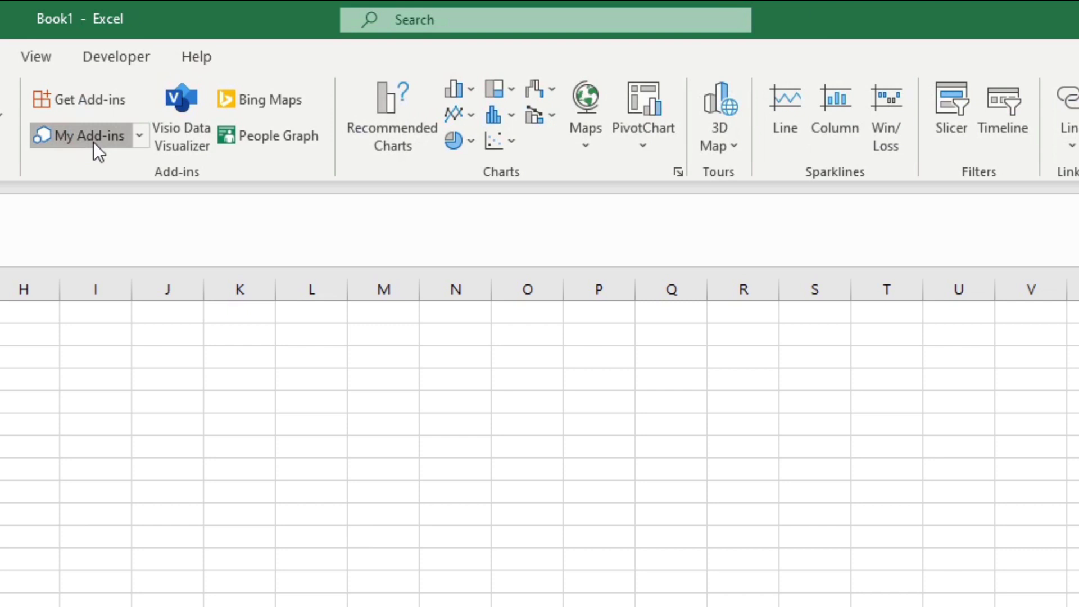
pyautogui.click(93, 142)
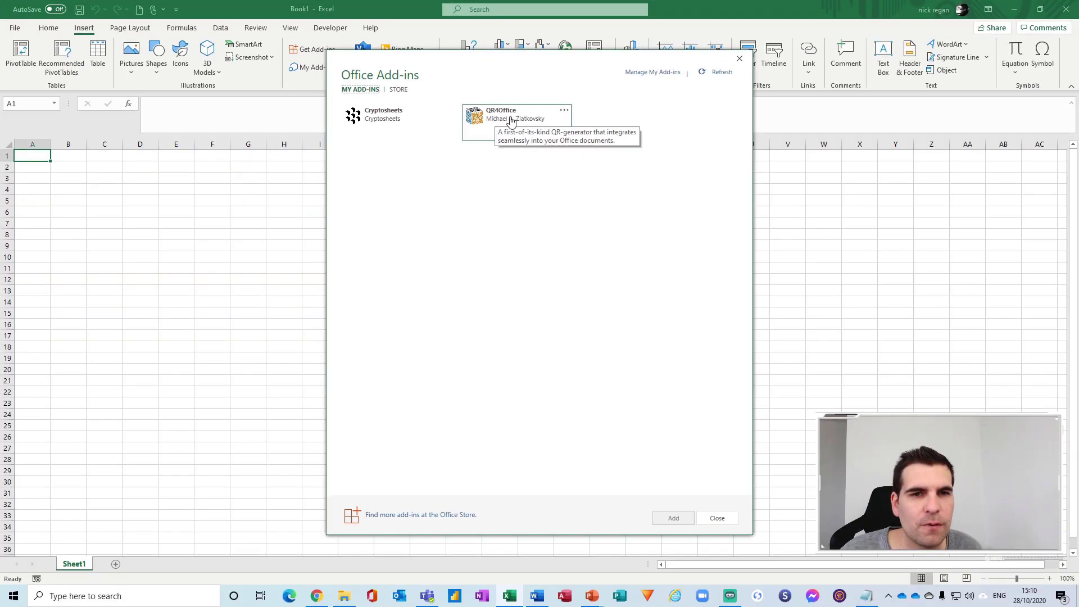
pyautogui.click(511, 120)
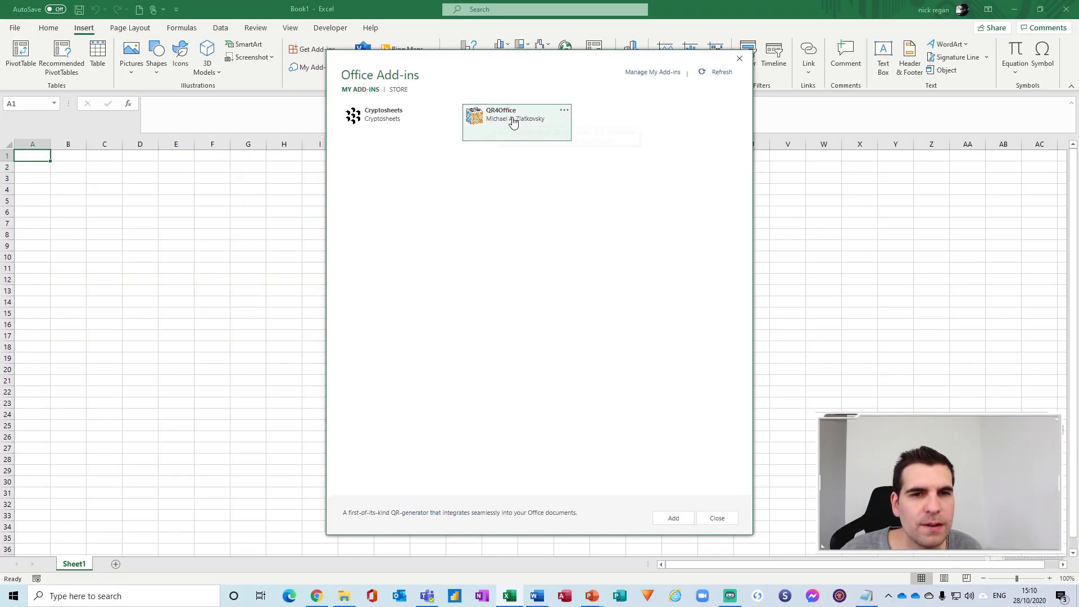
pyautogui.click(680, 525)
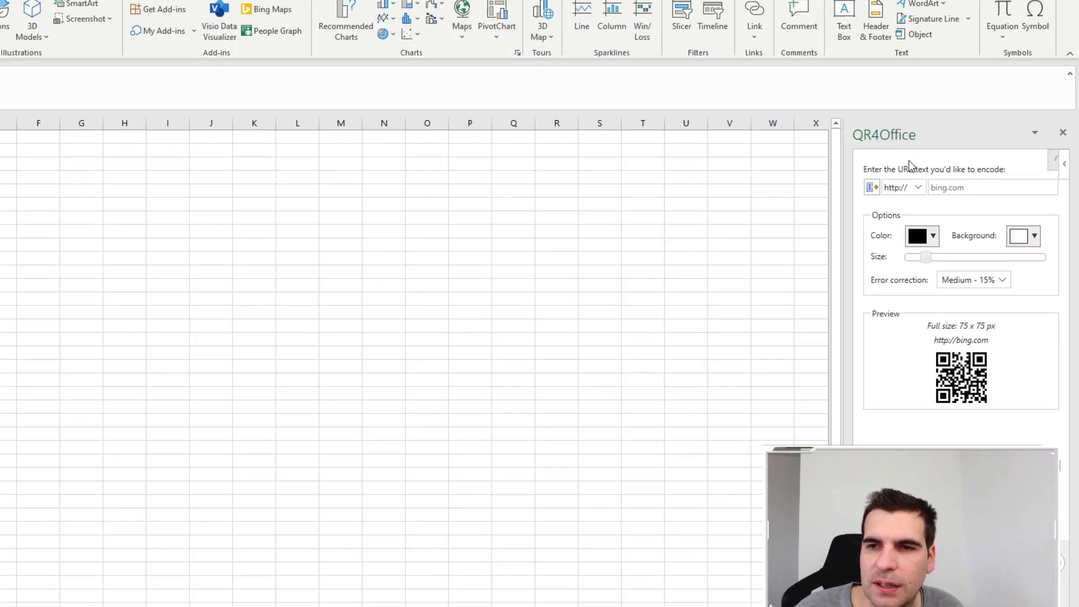
pyautogui.click(919, 188)
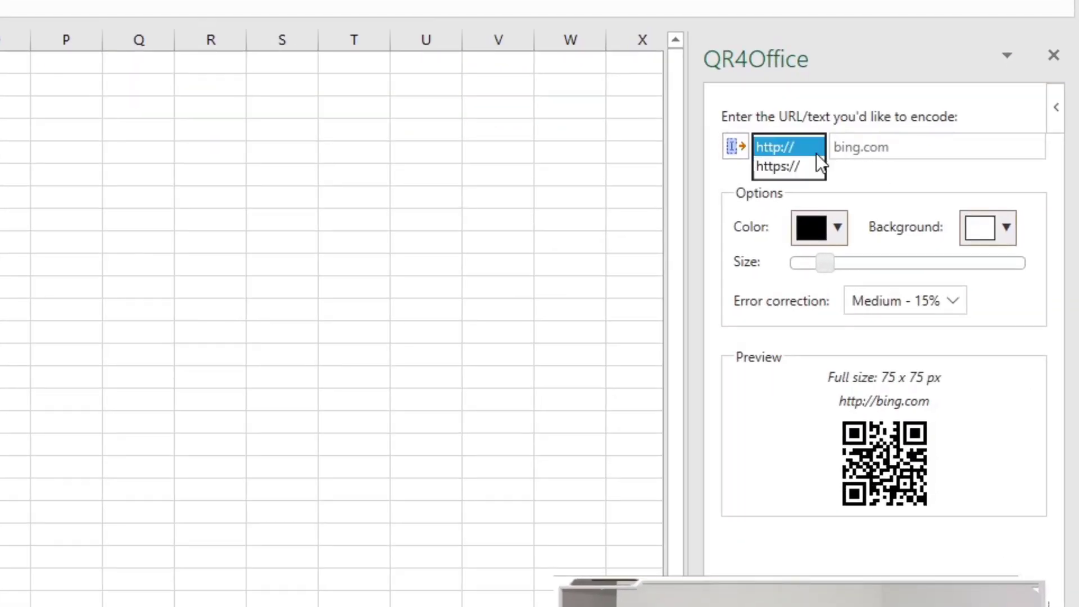
pyautogui.click(785, 165)
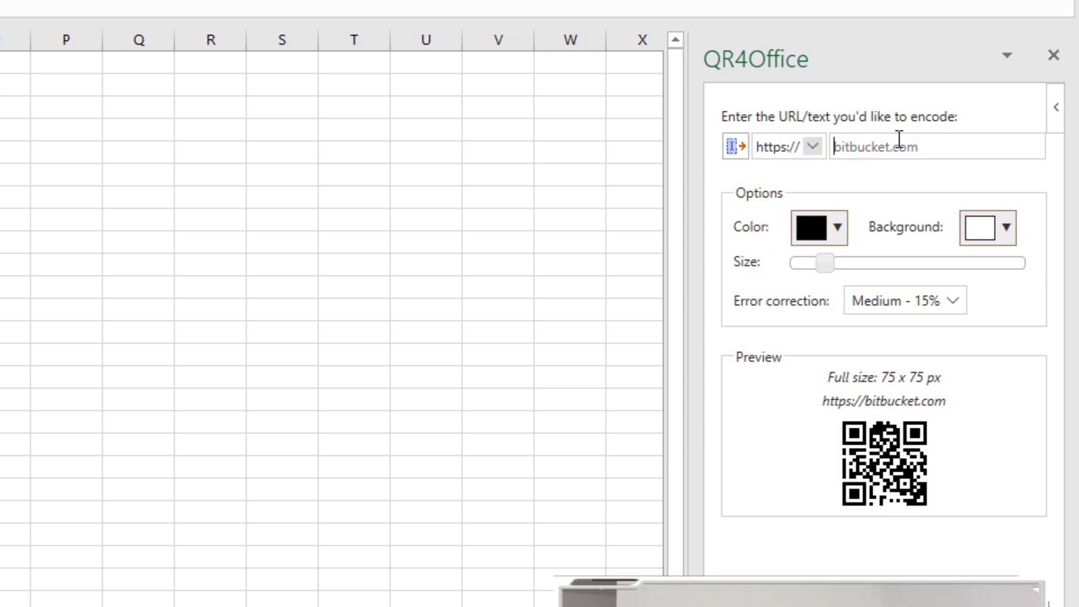
pyautogui.write('youtube')
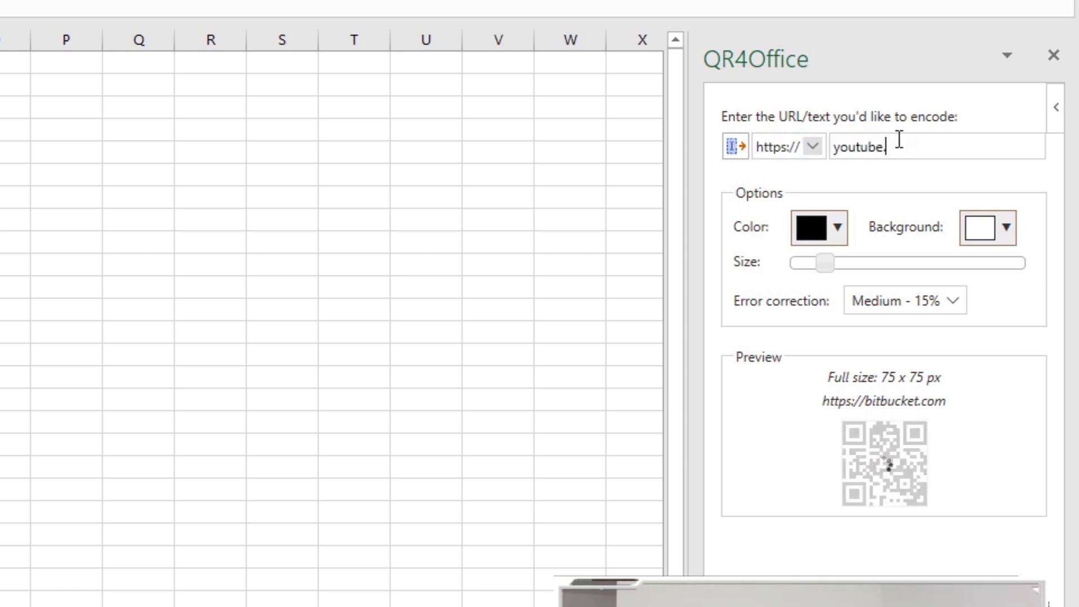
pyautogui.write('.com/thatofficegu')
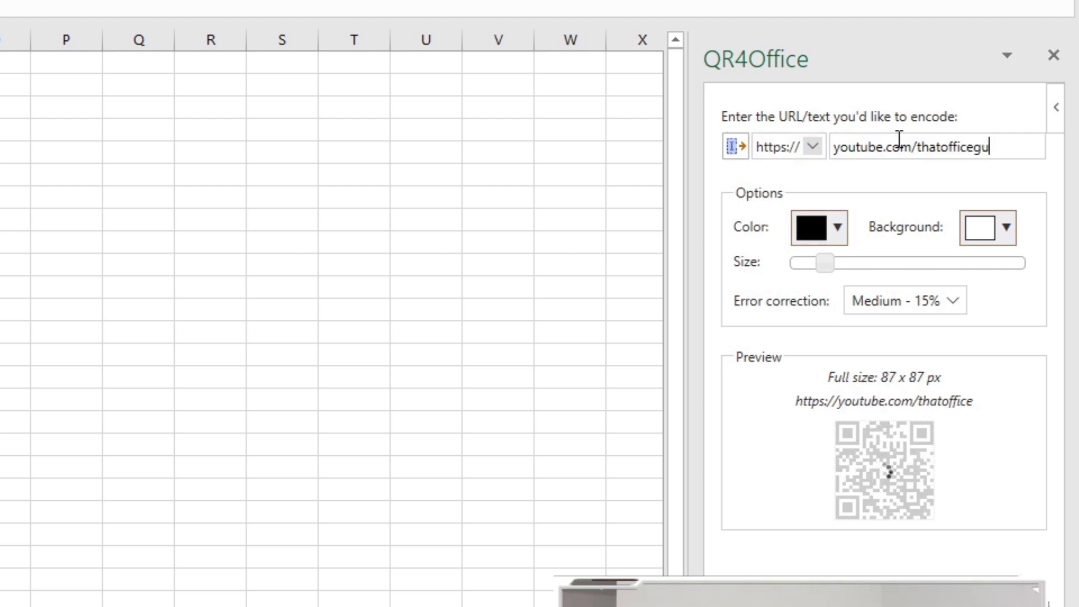
pyautogui.write('y')
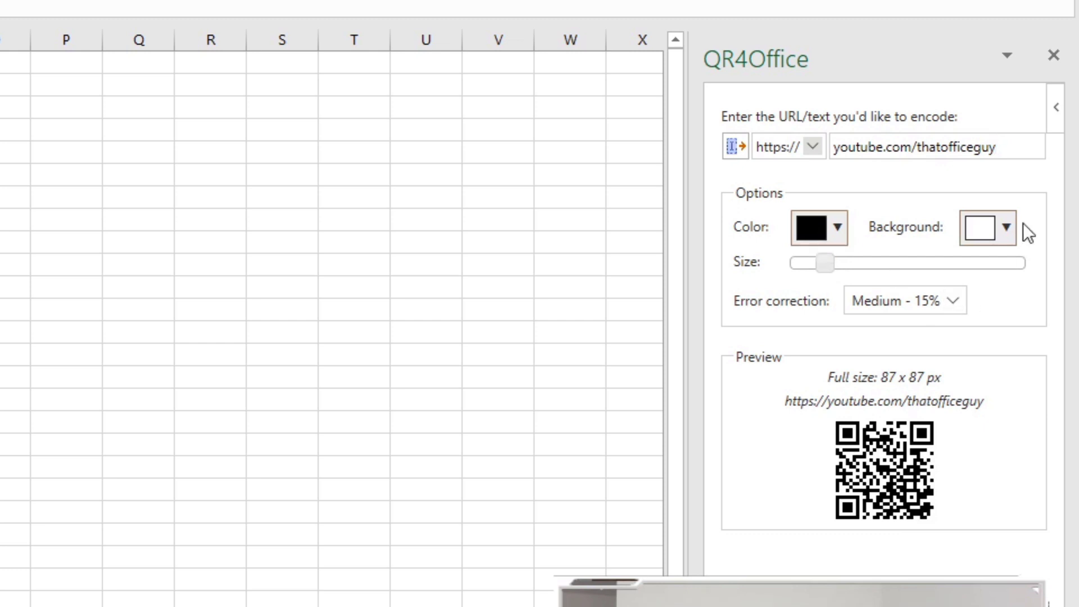
pyautogui.moveTo(824, 264); pyautogui.dragTo(945, 274)
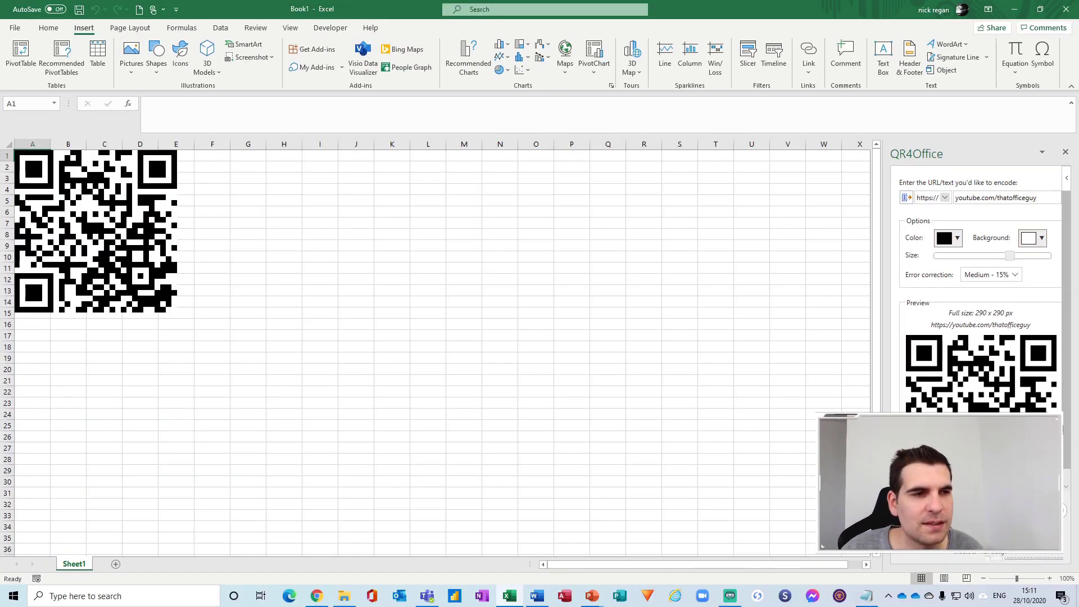
# Step: Enlarge the QR code slightly, close the QR4Office pane, and place it across columns K–N
pyautogui.moveTo(114, 258); pyautogui.dragTo(550, 336)
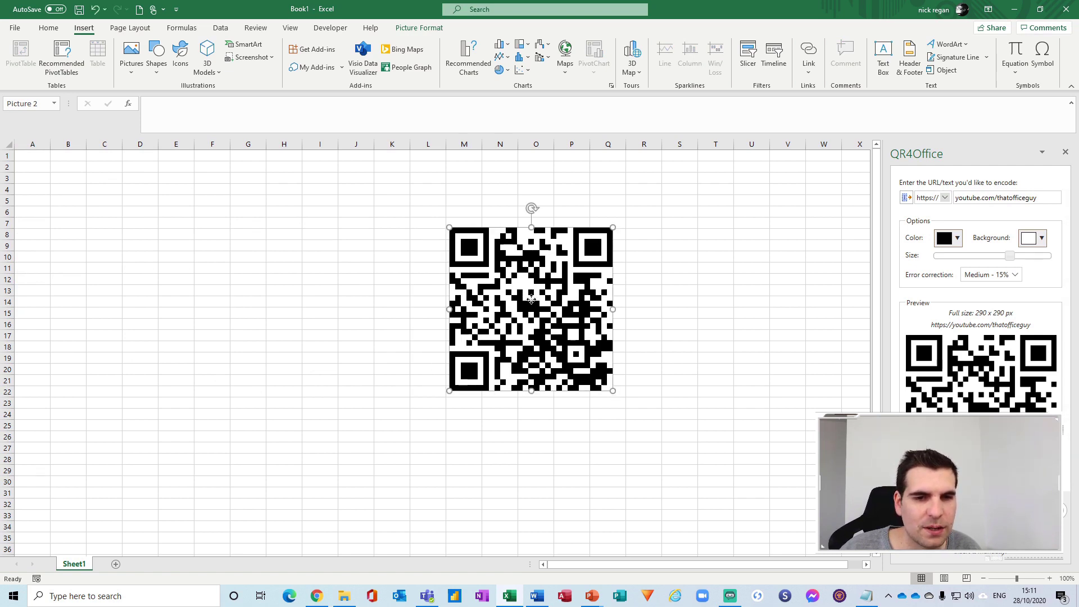
pyautogui.moveTo(528, 296); pyautogui.dragTo(530, 243)
pyautogui.moveTo(450, 174); pyautogui.dragTo(494, 217)
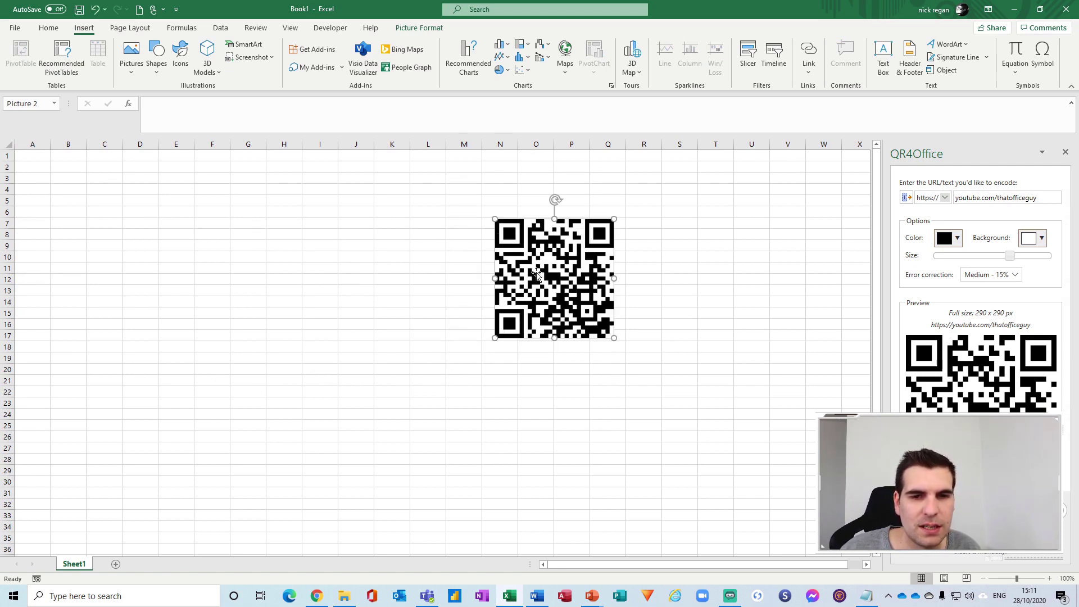
pyautogui.moveTo(554, 297); pyautogui.dragTo(288, 255)
pyautogui.moveTo(349, 292); pyautogui.dragTo(364, 307)
pyautogui.click(404, 257)
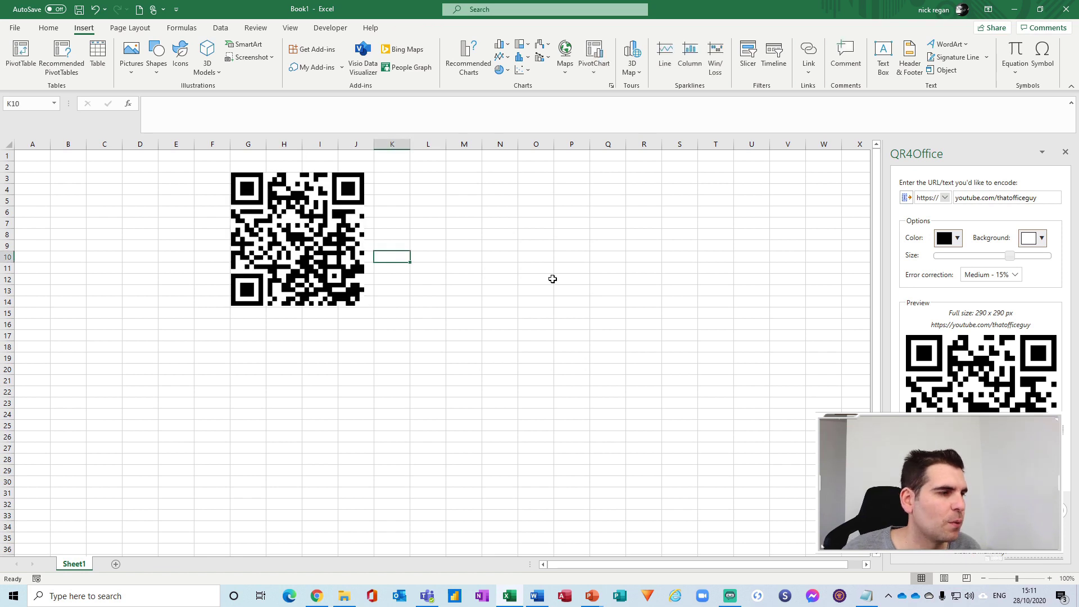
pyautogui.click(1066, 153)
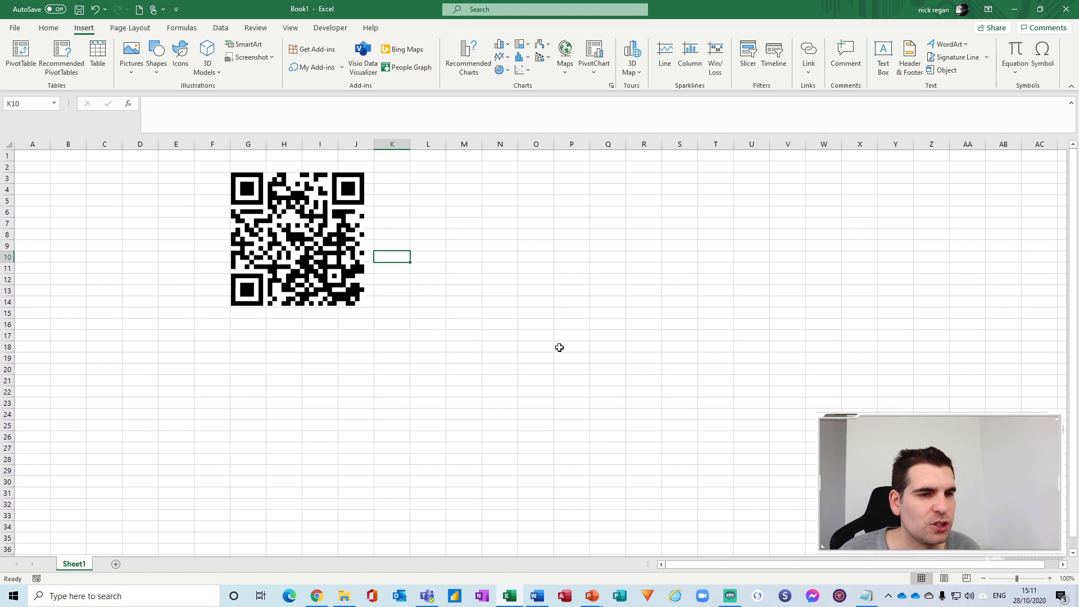
pyautogui.moveTo(299, 237); pyautogui.dragTo(442, 235)
# Step: Switch back to the YouTube Examples.pptx presentation in PowerPoint
pyautogui.moveTo(589, 601)
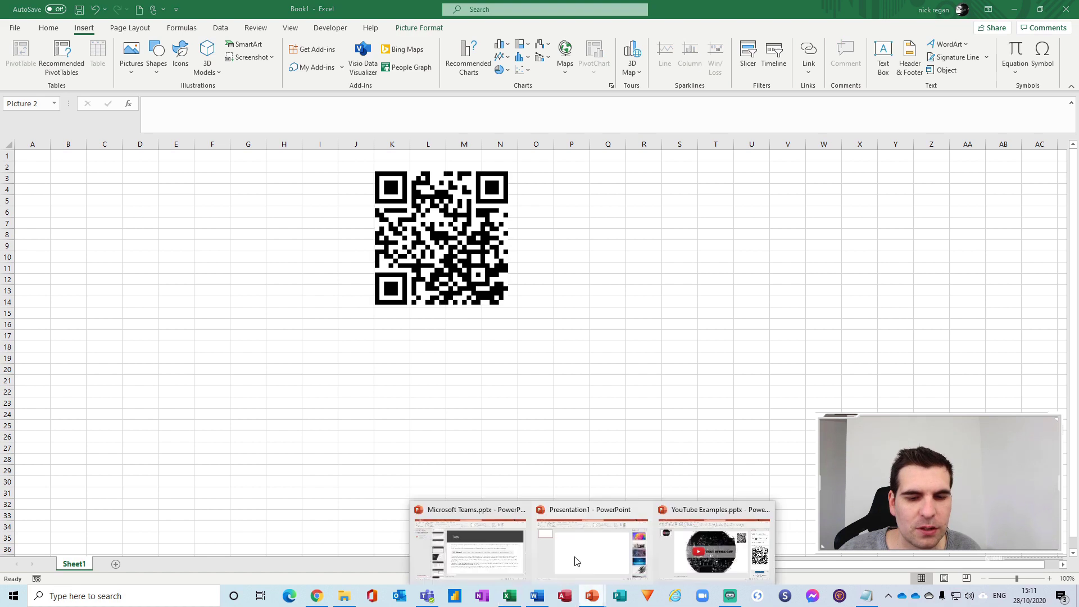
pyautogui.click(662, 528)
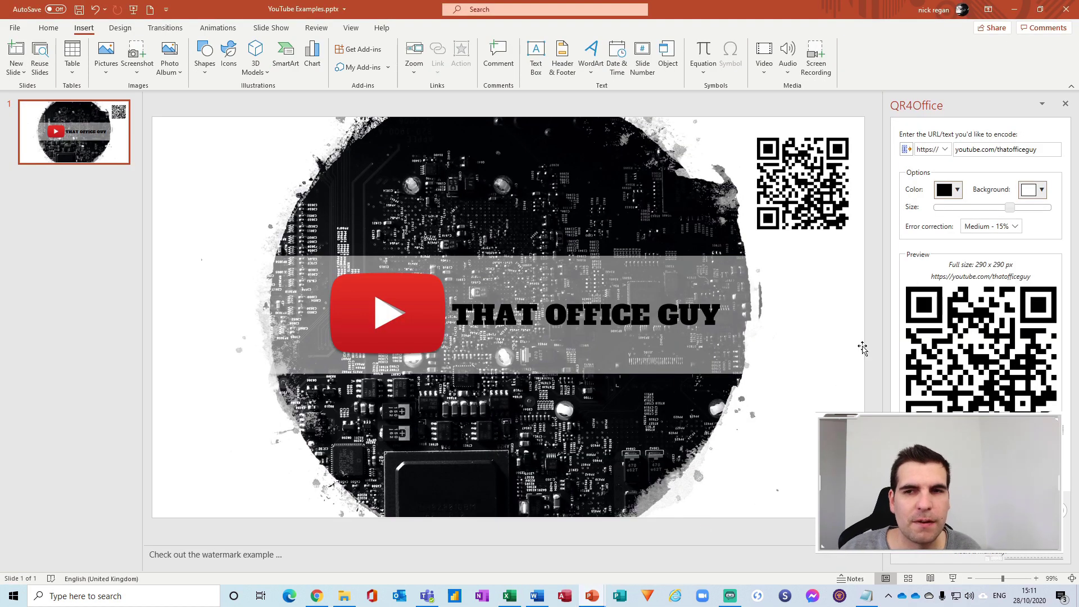